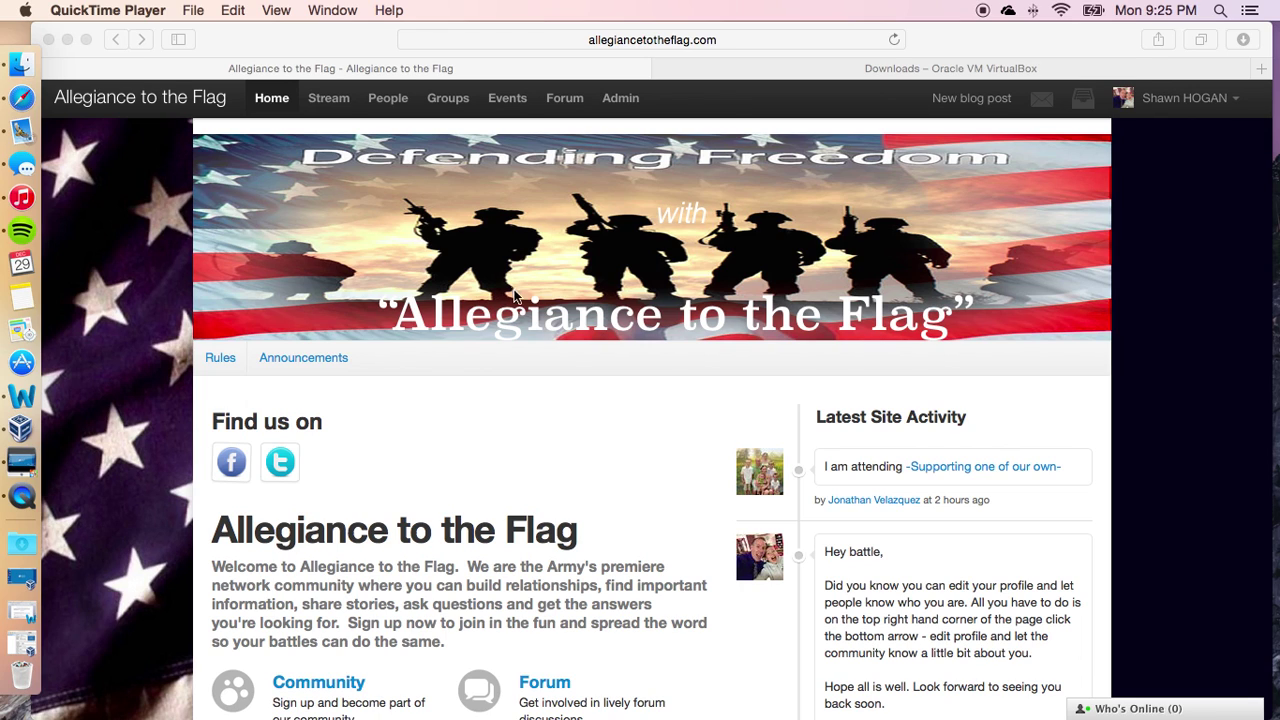
Step: Open the Groups page of the Allegiance to the Flag site
{"action": "scroll", "coordinate": [515, 293], "scroll_direction": "down", "scroll_amount": 2}
{"action": "scroll", "coordinate": [515, 293], "scroll_direction": "up", "scroll_amount": 3}
{"action": "left_click", "coordinate": [450, 106]}
{"action": "left_click", "coordinate": [450, 106]}
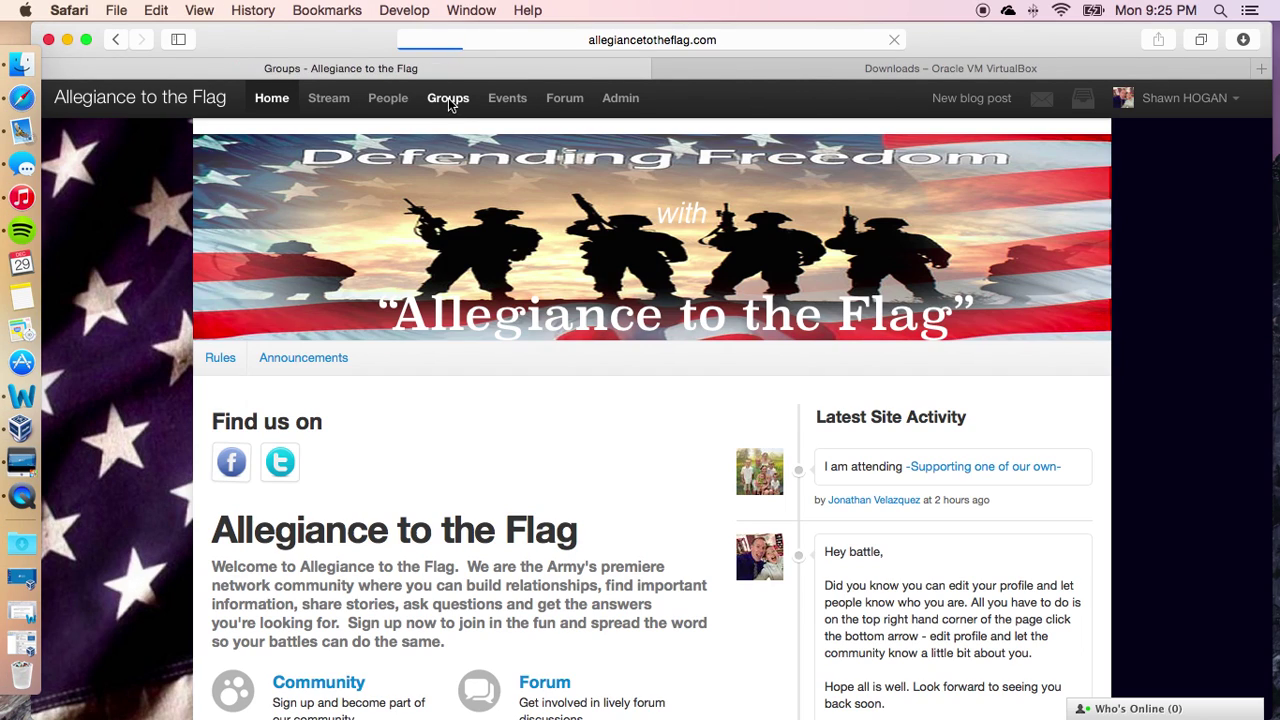
Step: Find the Army MAC Support group in the list and open it at the post linking CAC on MAC.docx
{"action": "scroll", "coordinate": [559, 430], "scroll_direction": "down", "scroll_amount": 8}
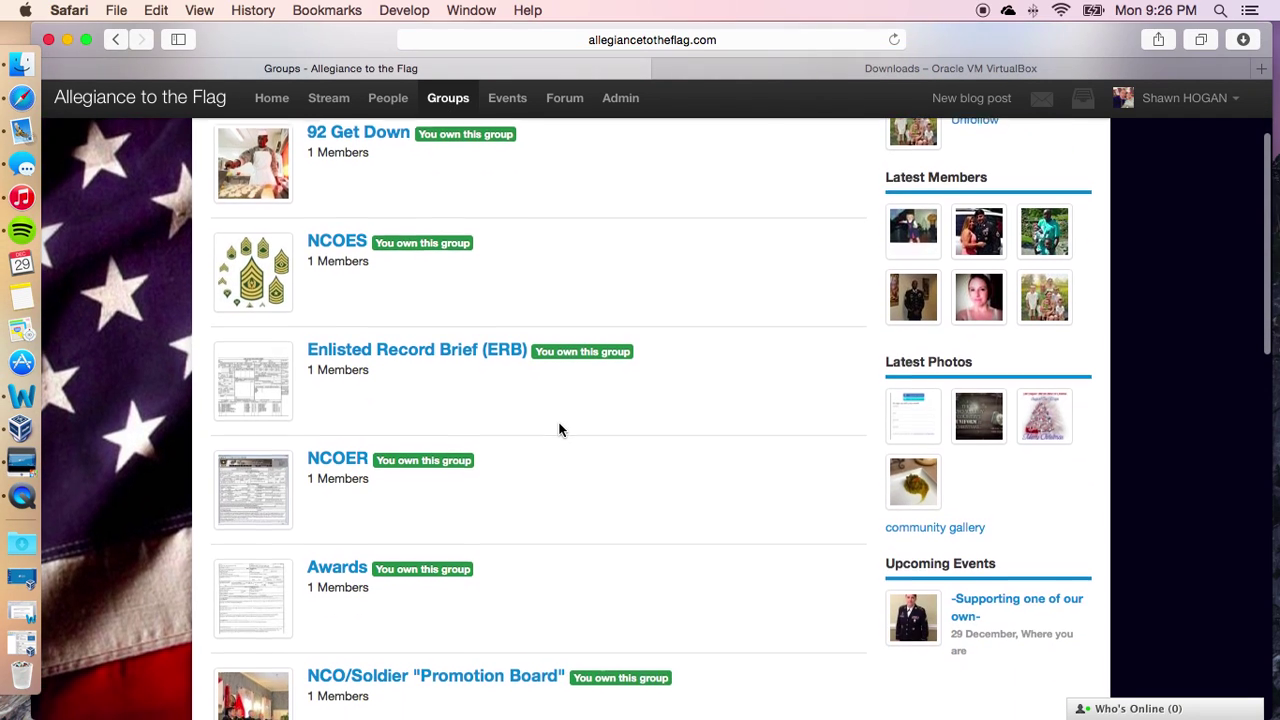
{"action": "scroll", "coordinate": [559, 430], "scroll_direction": "down", "scroll_amount": 5}
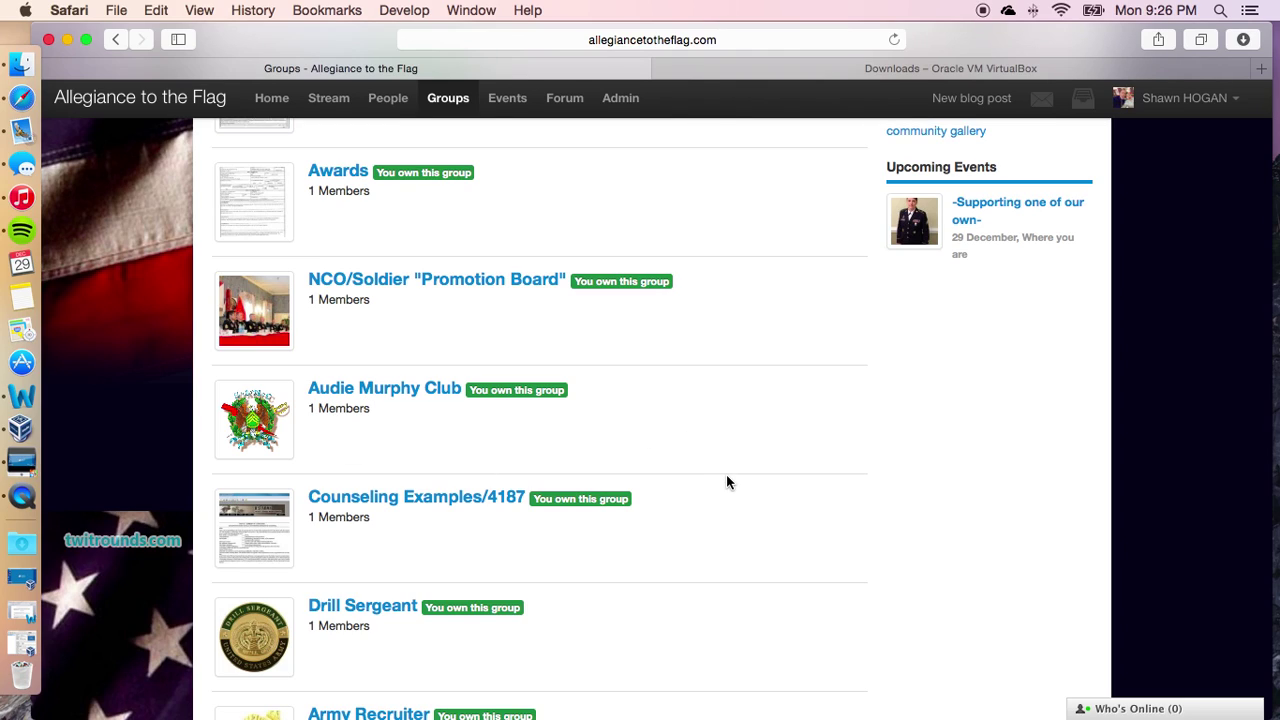
{"action": "scroll", "coordinate": [727, 482], "scroll_direction": "down", "scroll_amount": 10}
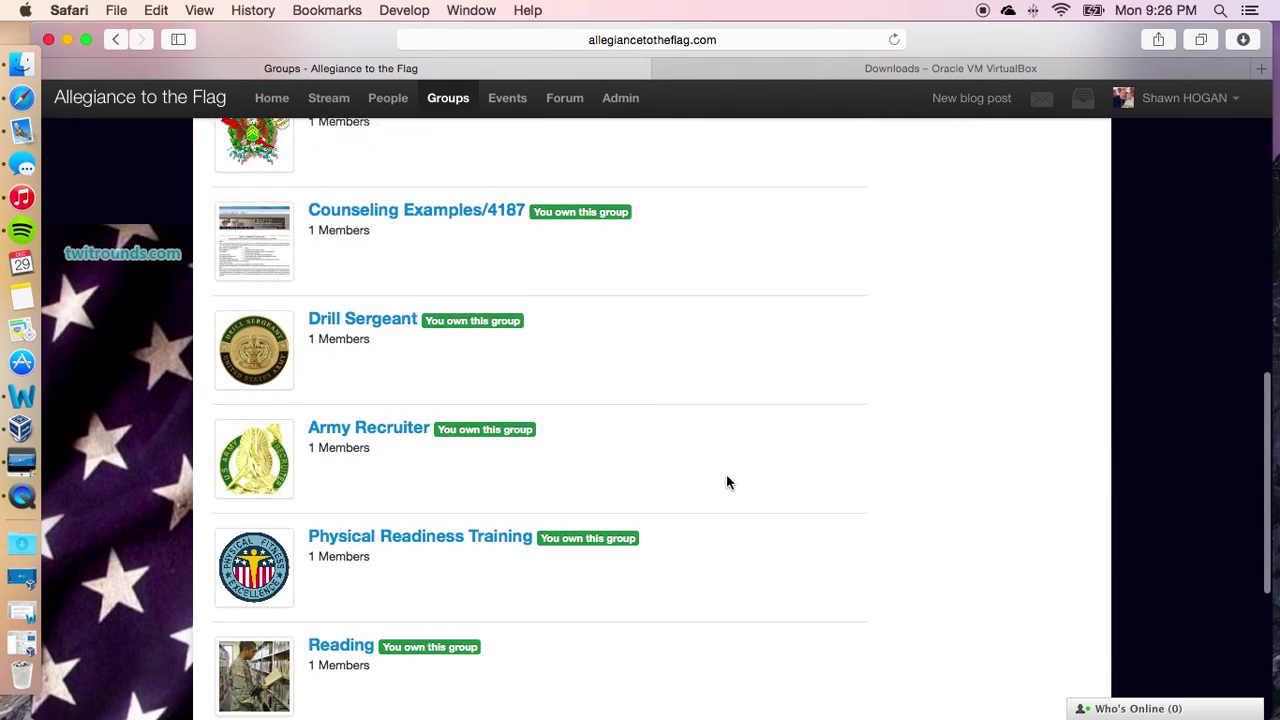
{"action": "scroll", "coordinate": [728, 481], "scroll_direction": "down", "scroll_amount": 6}
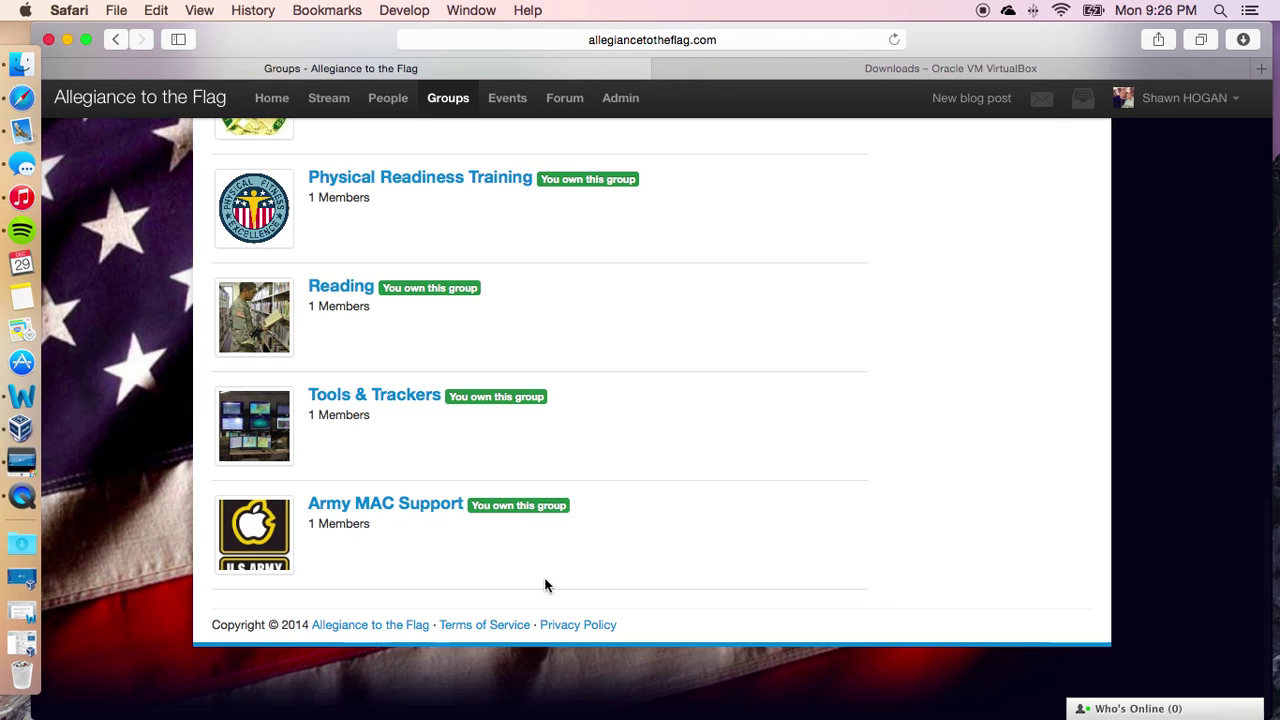
{"action": "left_click", "coordinate": [372, 502]}
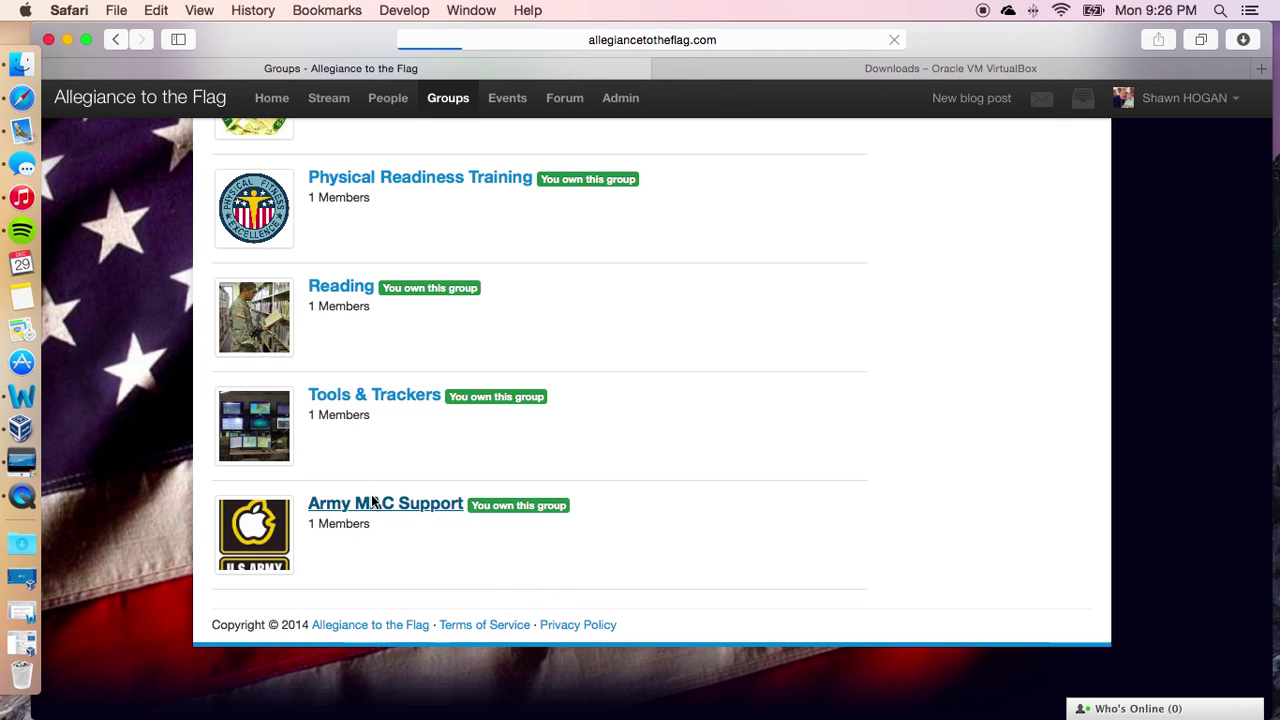
{"action": "scroll", "coordinate": [600, 556], "scroll_direction": "down", "scroll_amount": 4}
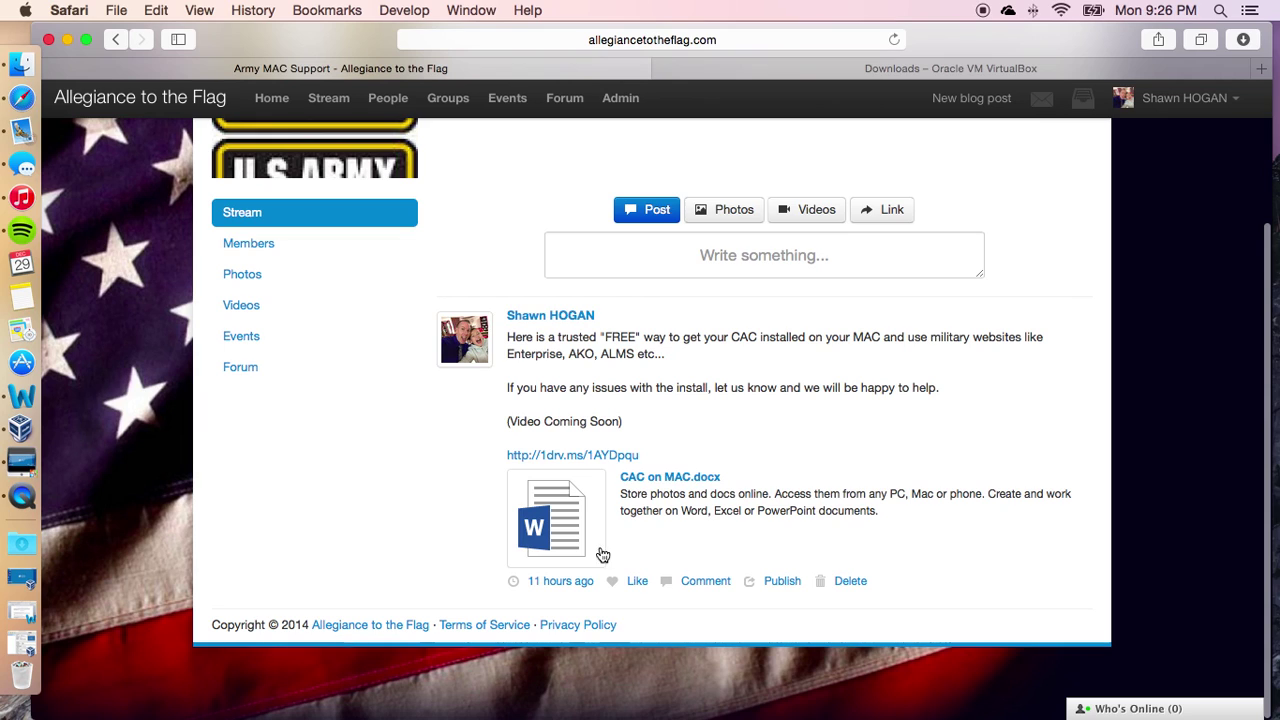
Step: Switch to the CAC on MAC.docx document in Word and read through the installation instructions
{"action": "left_click", "coordinate": [24, 608]}
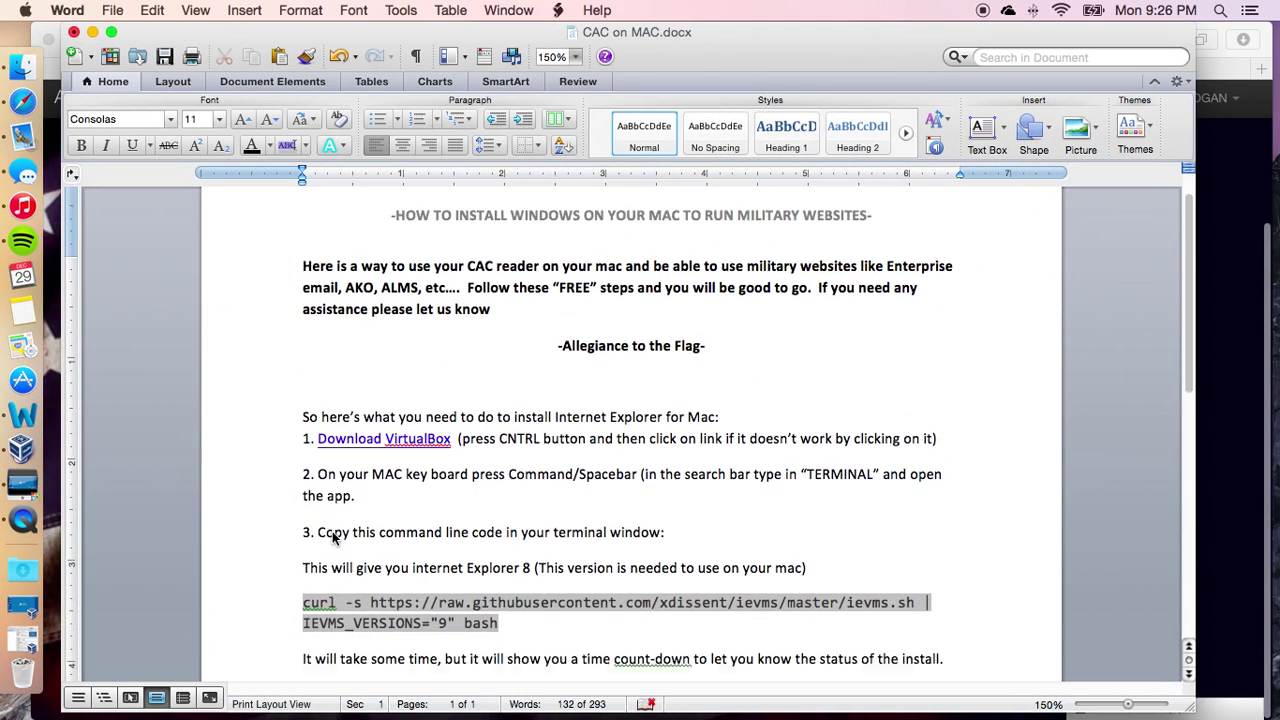
{"action": "scroll", "coordinate": [330, 531], "scroll_direction": "down", "scroll_amount": 2}
{"action": "scroll", "coordinate": [333, 535], "scroll_direction": "up", "scroll_amount": 4}
{"action": "scroll", "coordinate": [333, 535], "scroll_direction": "down", "scroll_amount": 3}
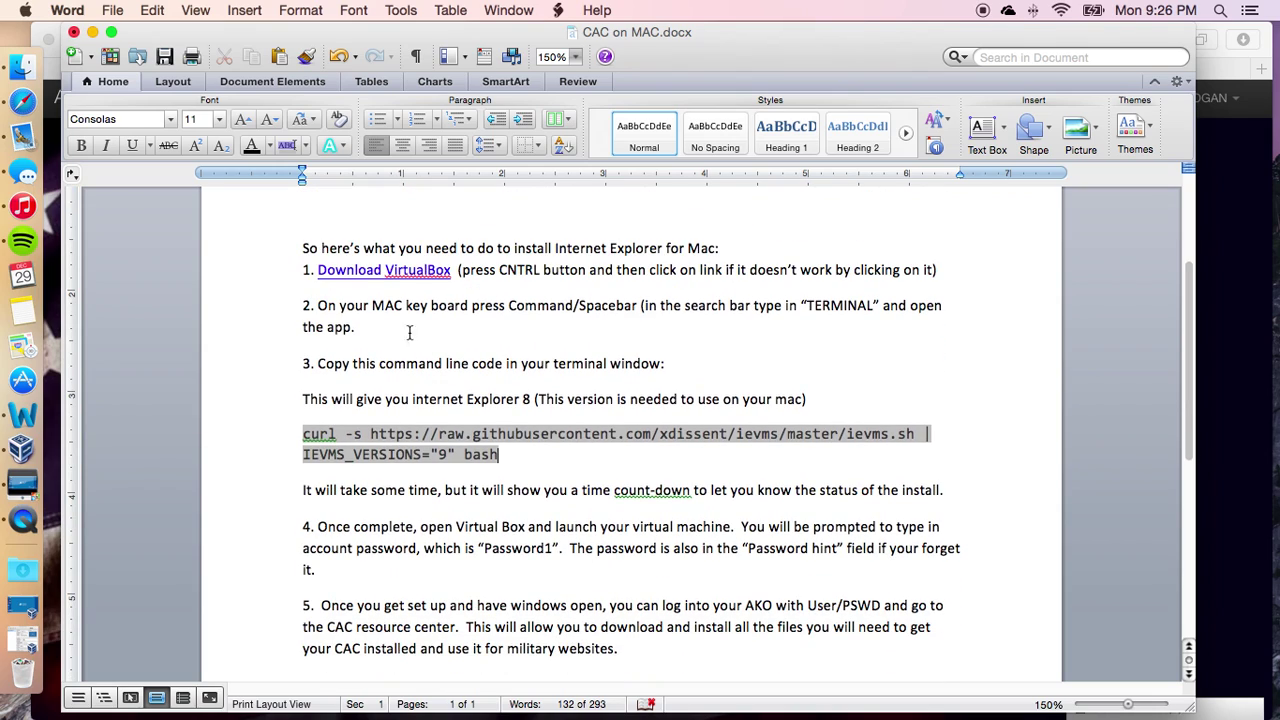
Step: Move the document window off the browser tabs and request the VirtualBox 4.3.20 for OS X hosts download from the VirtualBox page
{"action": "left_click_drag", "start_coordinate": [850, 33], "coordinate": [864, 137]}
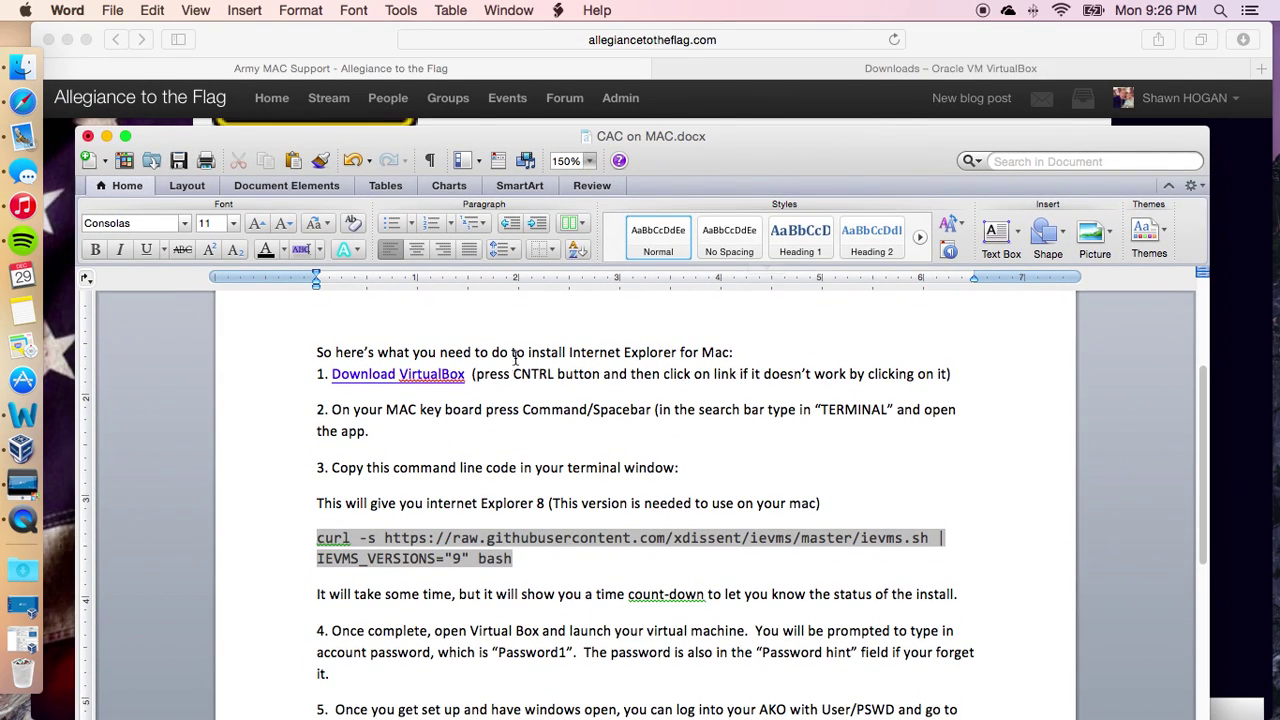
{"action": "left_click", "coordinate": [893, 68]}
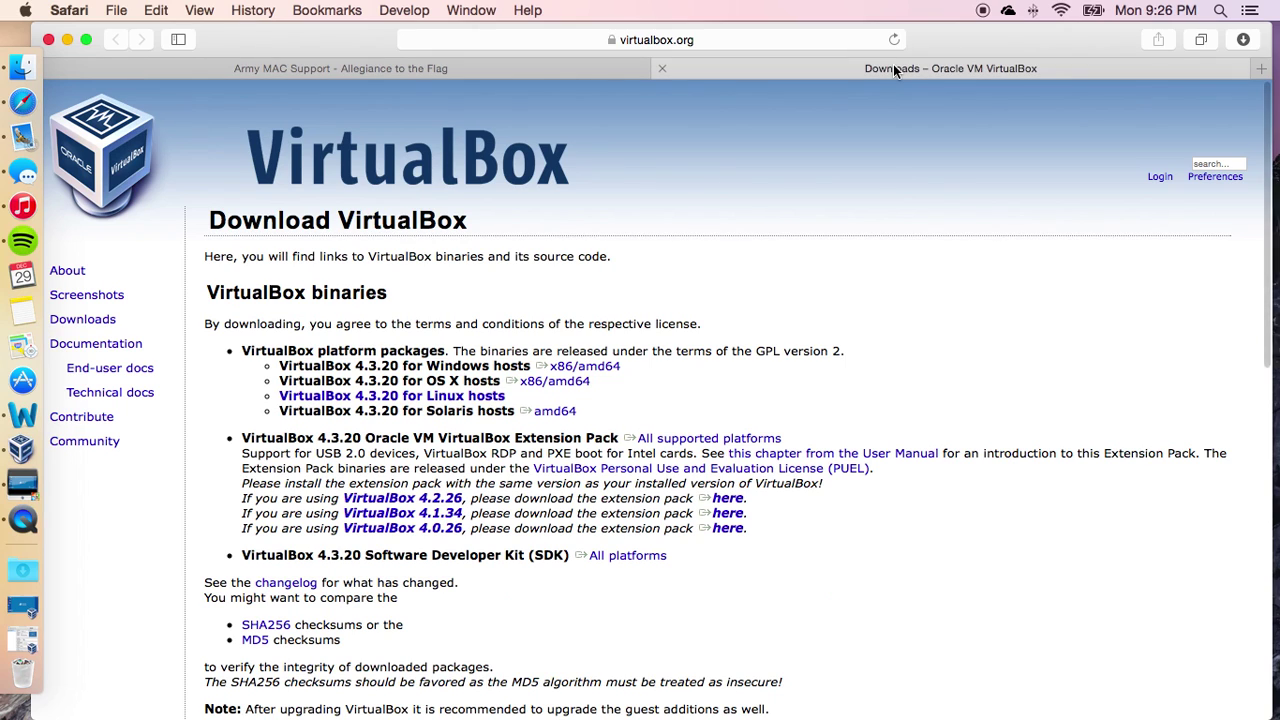
{"action": "left_click", "coordinate": [545, 384]}
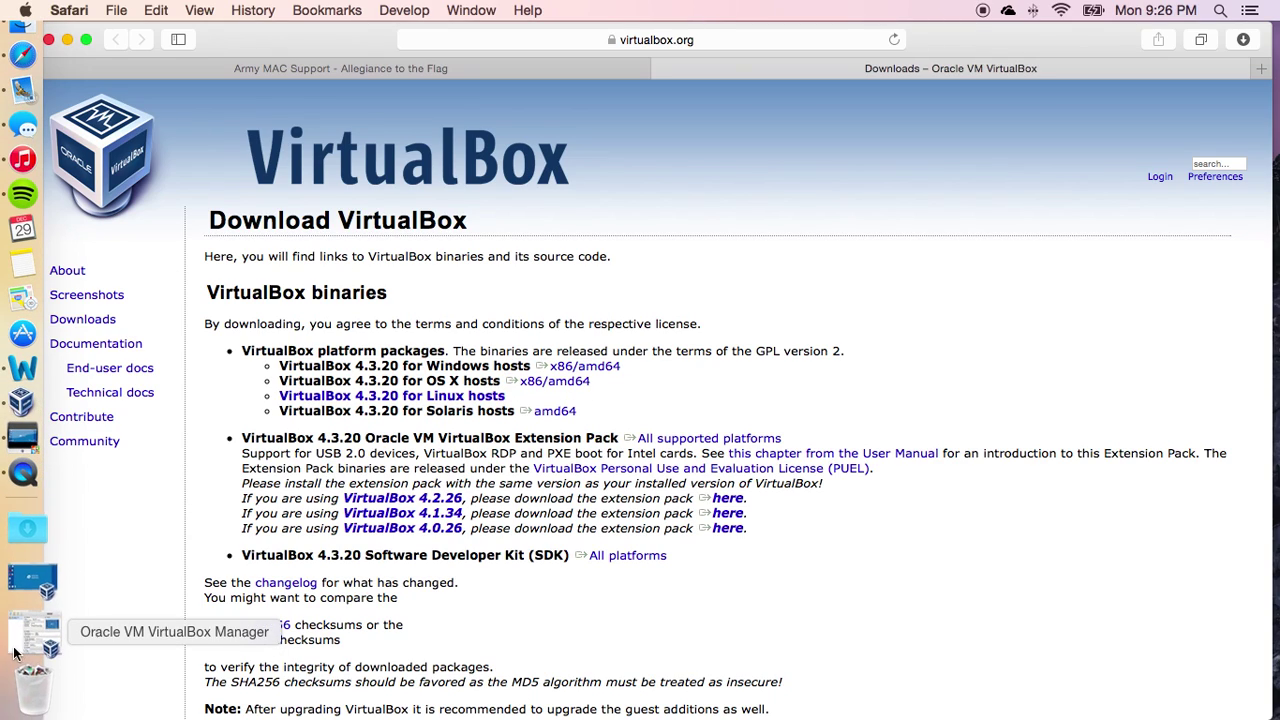
Step: Open the downloaded VirtualBox-4.3.20-96996-OSX.dmg to view the installer contents, and close its window
{"action": "left_click", "coordinate": [34, 566]}
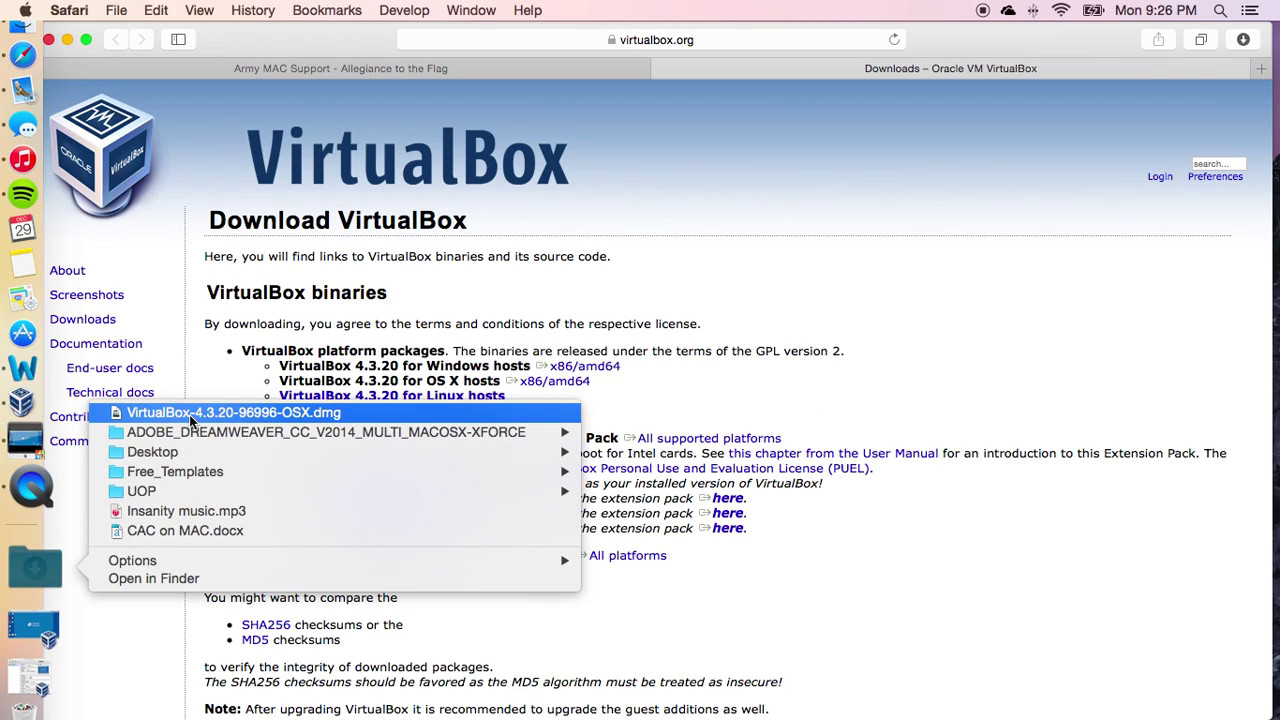
{"action": "left_click", "coordinate": [205, 413]}
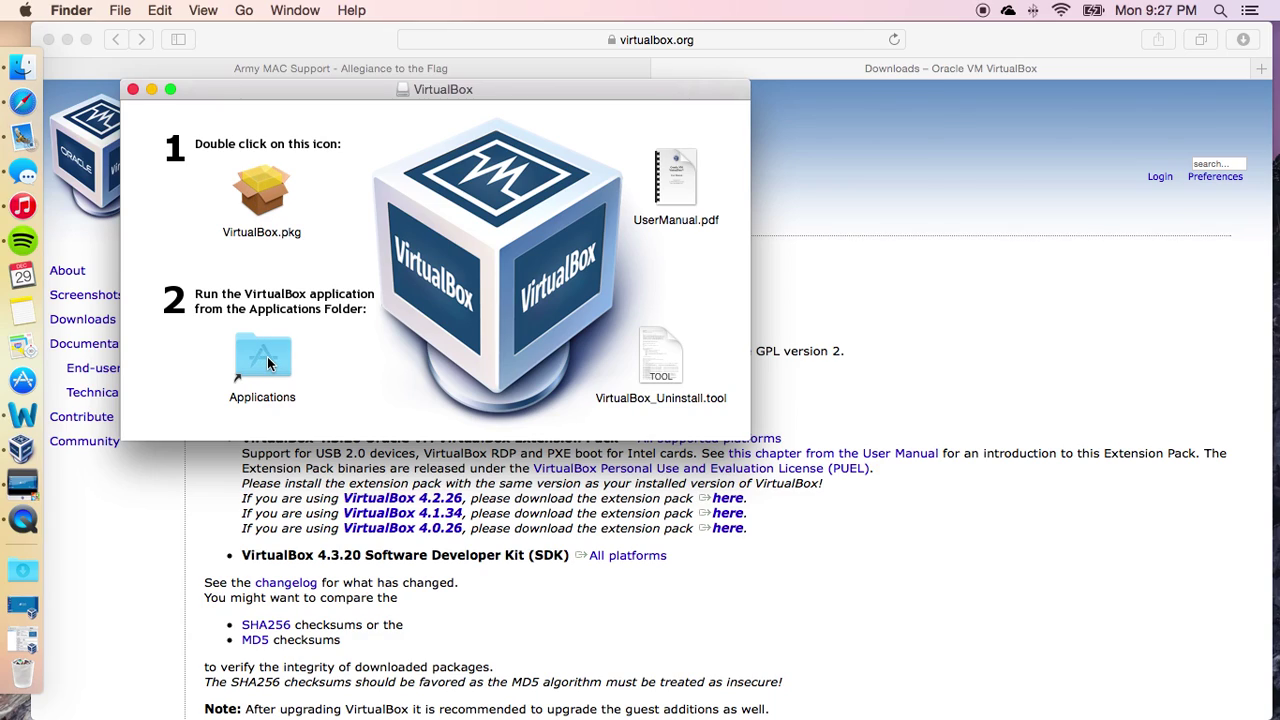
{"action": "left_click", "coordinate": [133, 90]}
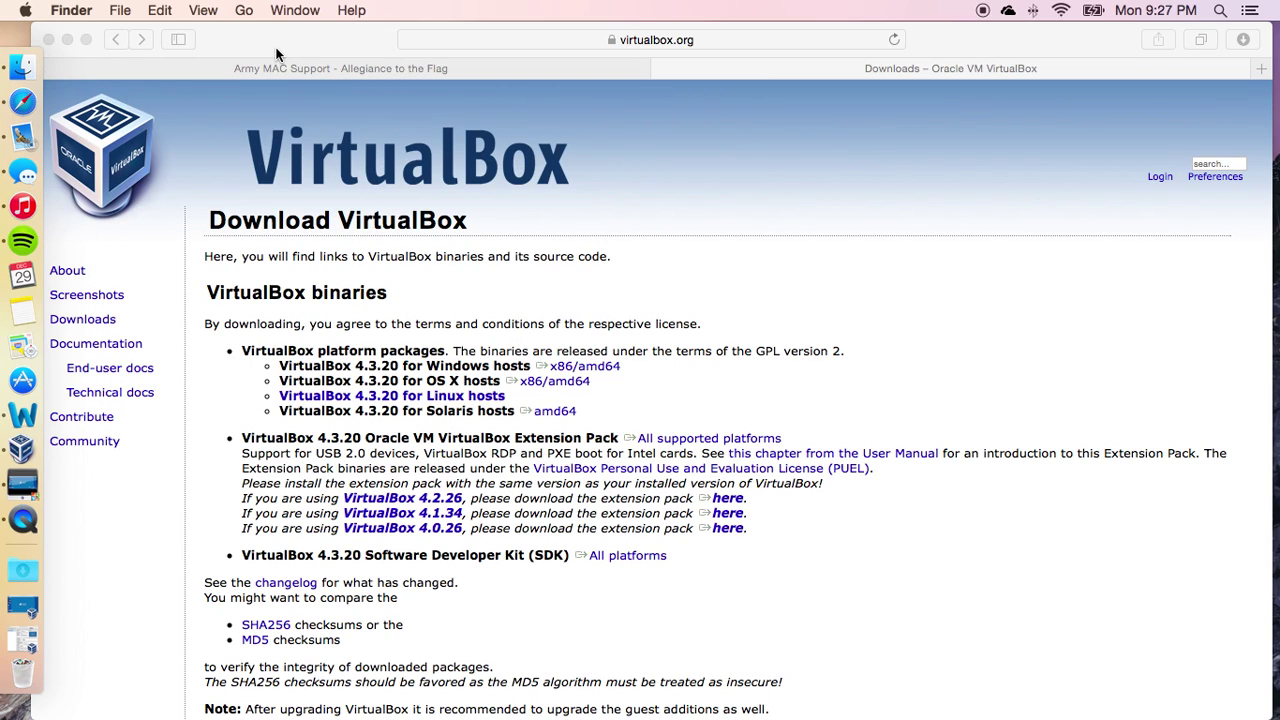
Step: Check the remaining instructions in the Word document, and find and launch Terminal through a system search for "terminal"
{"action": "left_click", "coordinate": [30, 418]}
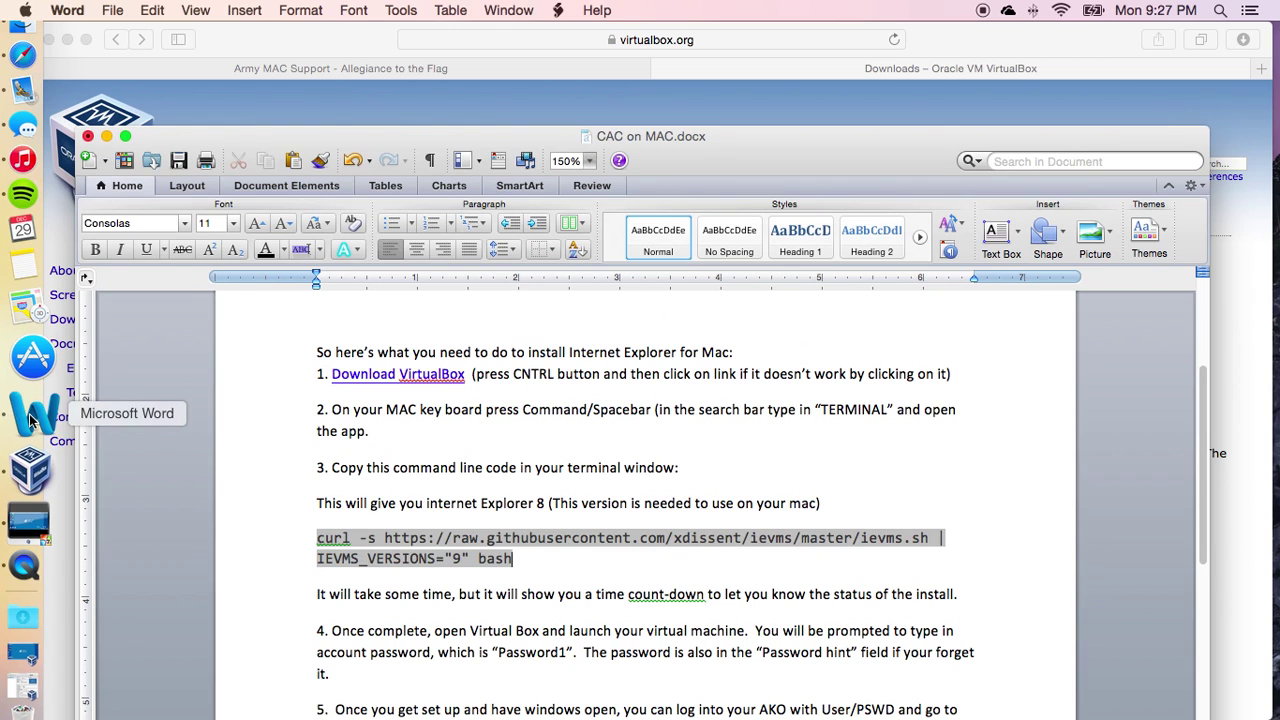
{"action": "scroll", "coordinate": [527, 497], "scroll_direction": "down", "scroll_amount": 3}
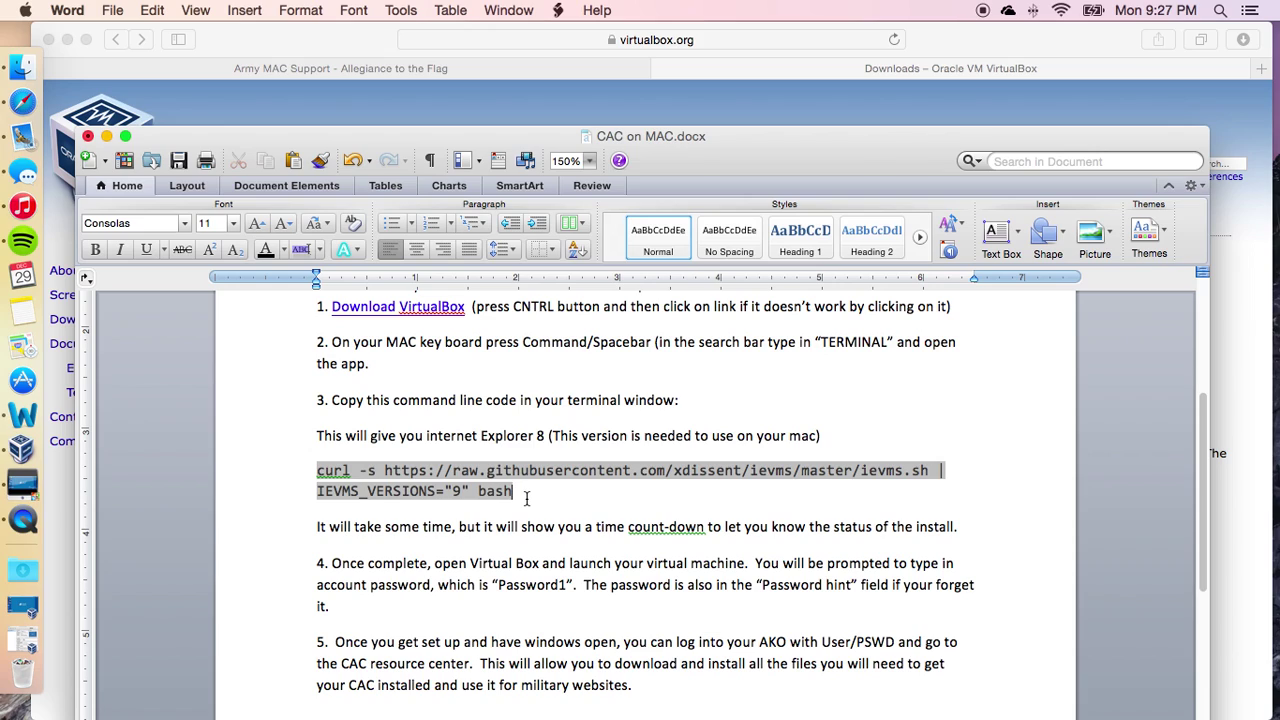
{"action": "key", "text": "super+space"}
{"action": "type", "text": "qu"}
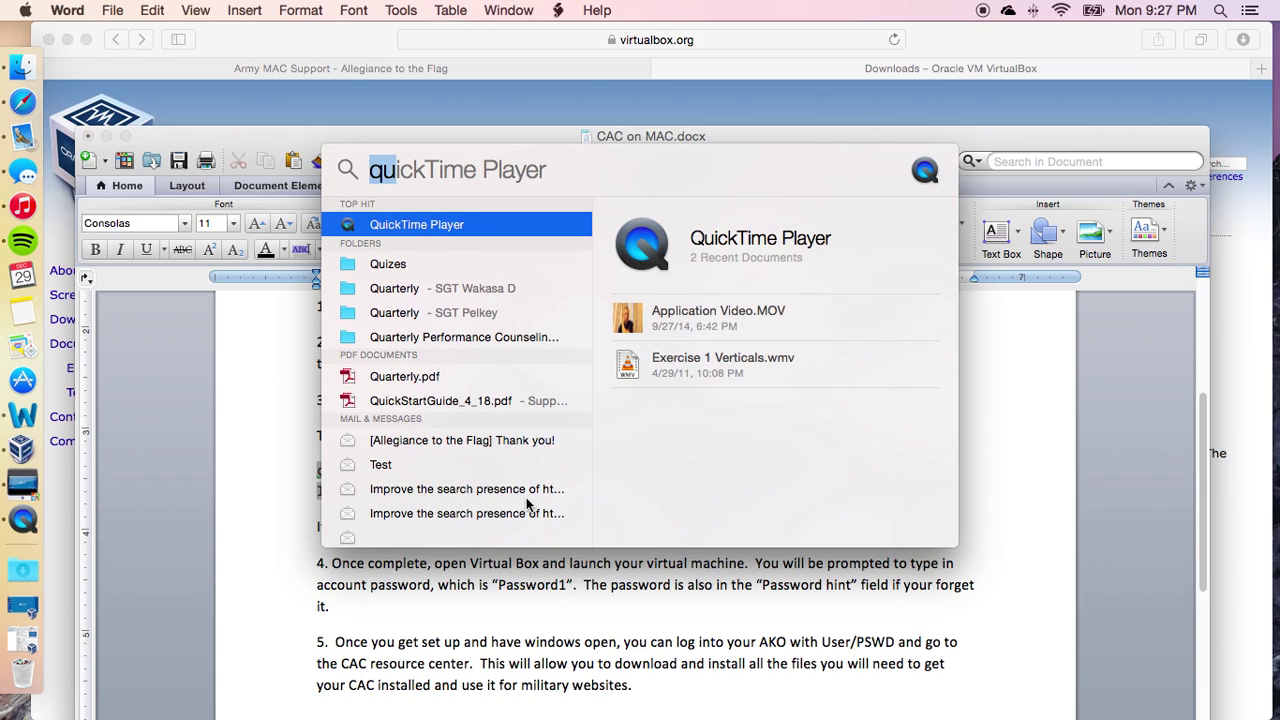
{"action": "key", "text": "BackSpace"}
{"action": "key", "text": "BackSpace"}
{"action": "type", "text": "term"}
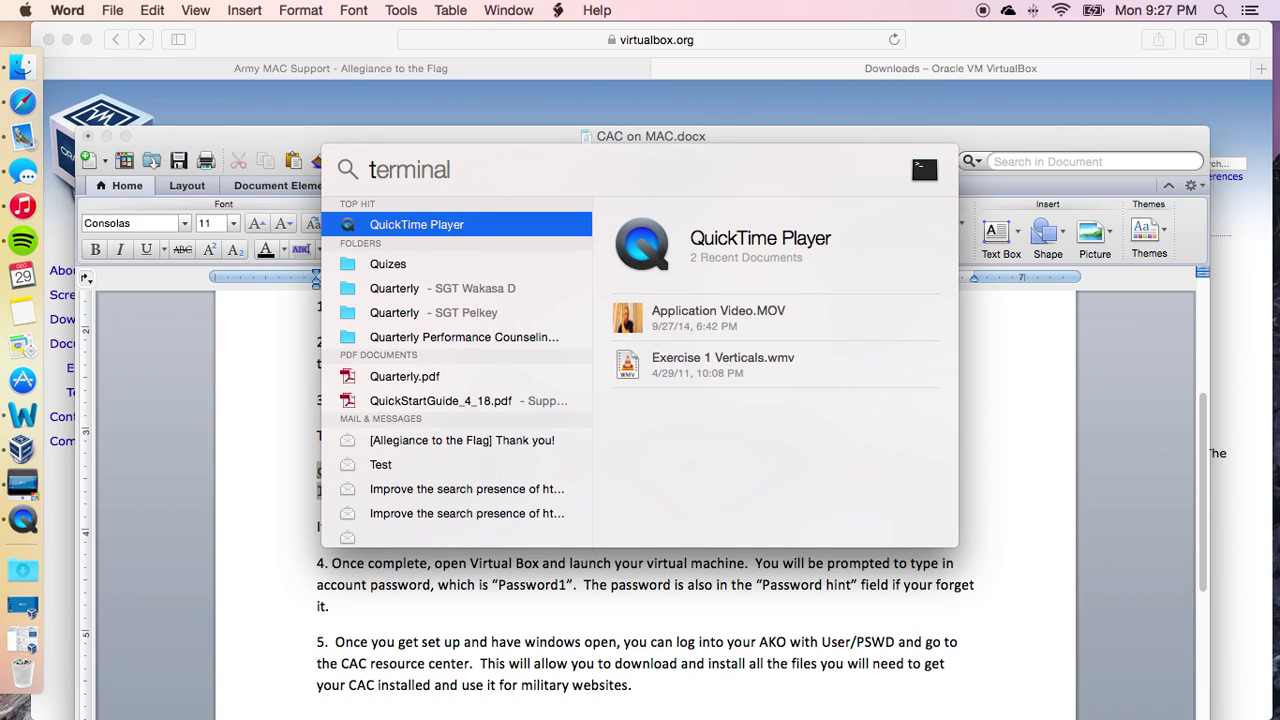
{"action": "type", "text": "inal"}
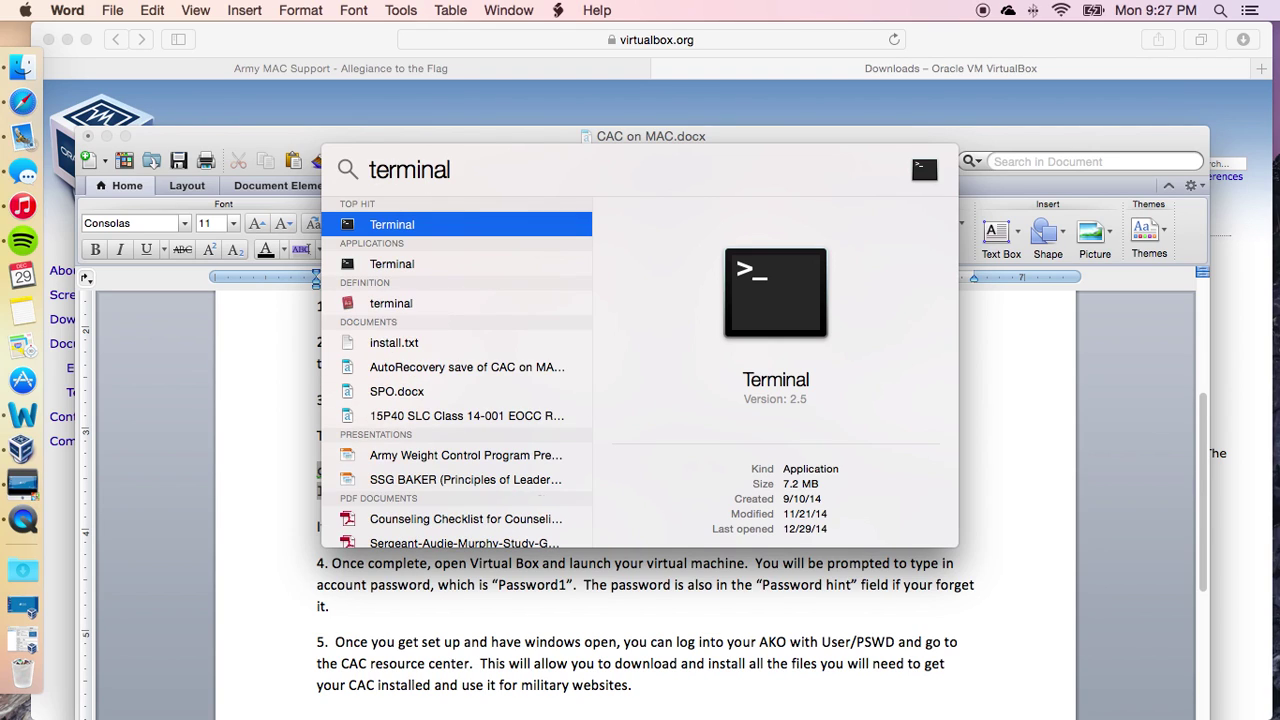
{"action": "key", "text": "Return"}
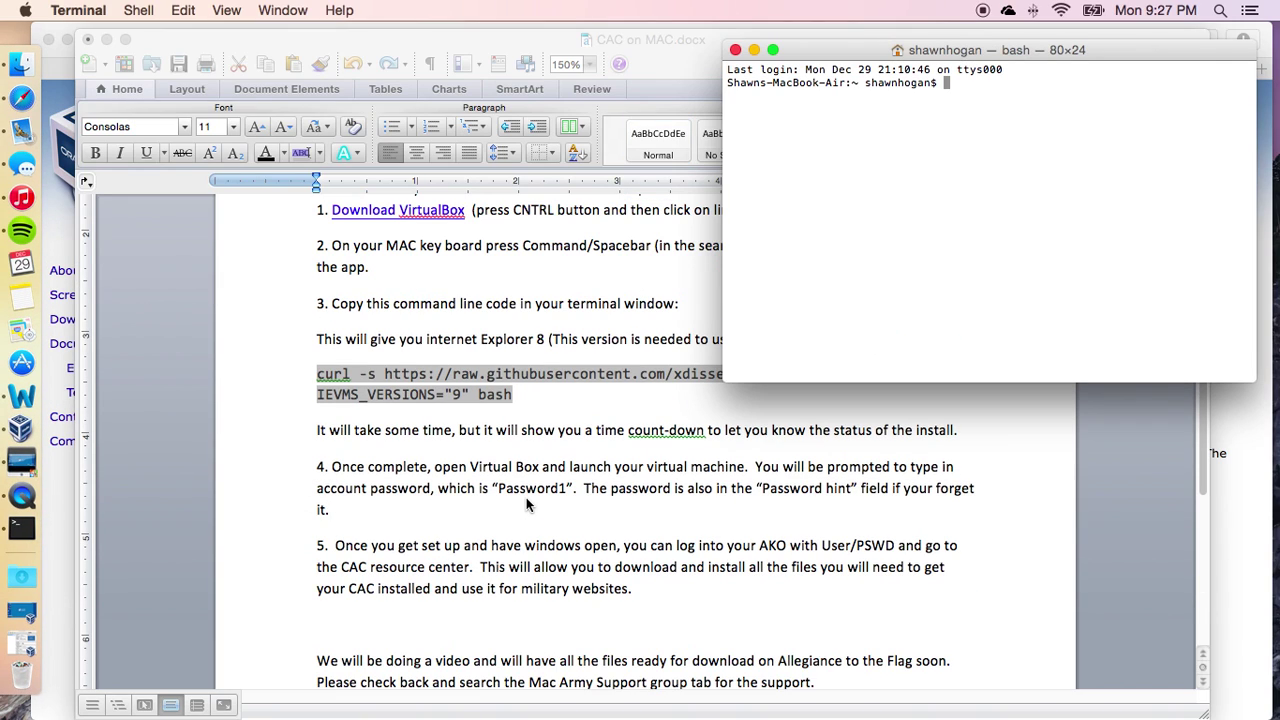
Step: Copy the highlighted curl command under step 3 of the Word document
{"action": "left_click", "coordinate": [592, 419]}
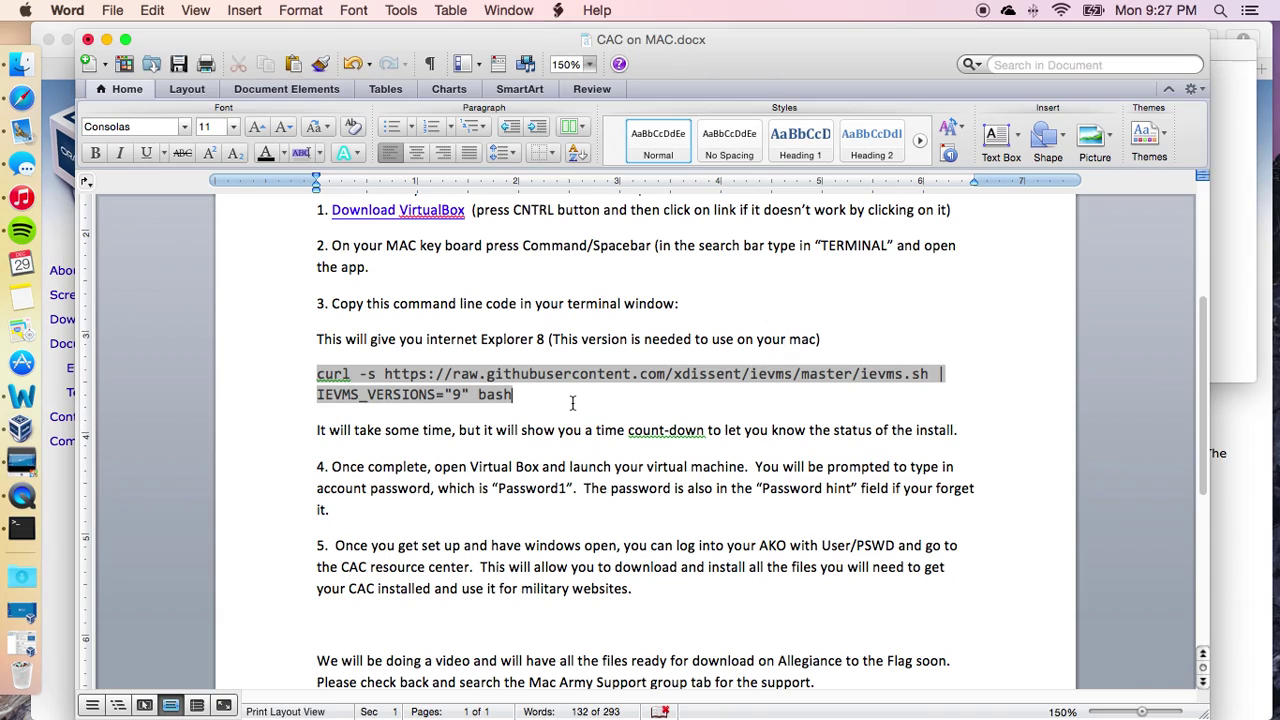
{"action": "left_click_drag", "start_coordinate": [516, 394], "coordinate": [326, 375]}
{"action": "key", "text": "super+c"}
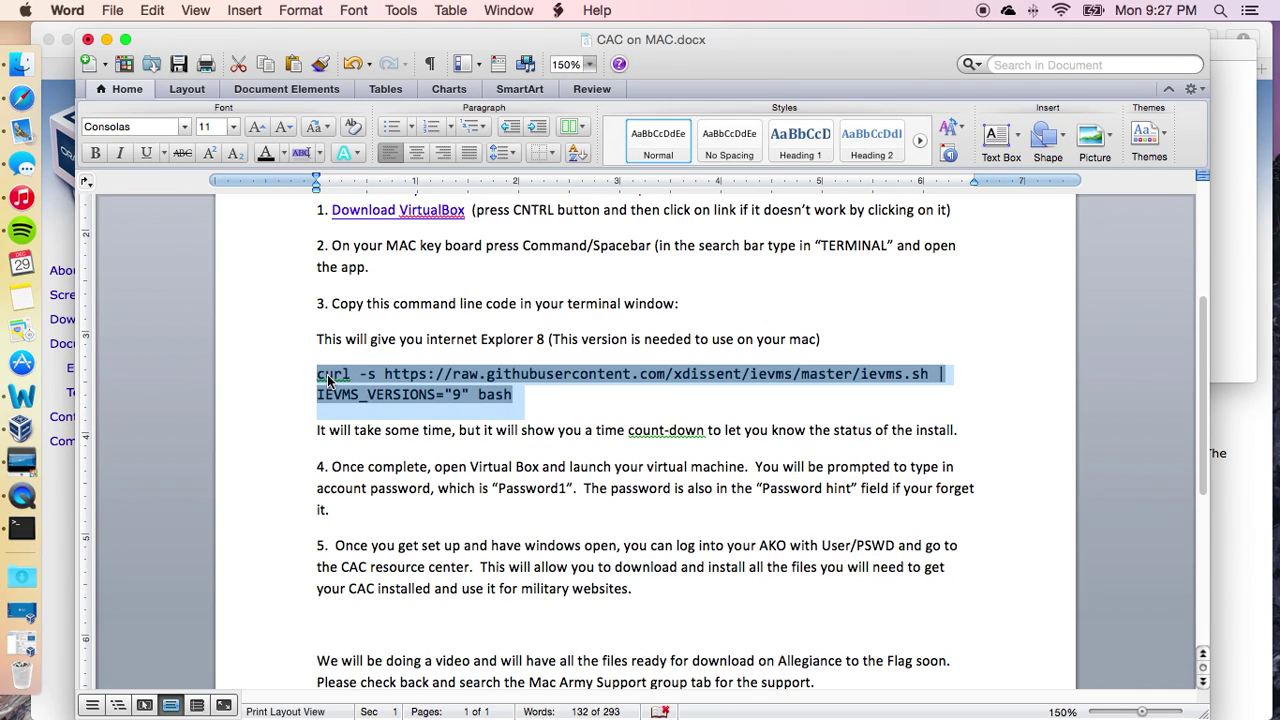
{"action": "left_click", "coordinate": [1250, 299]}
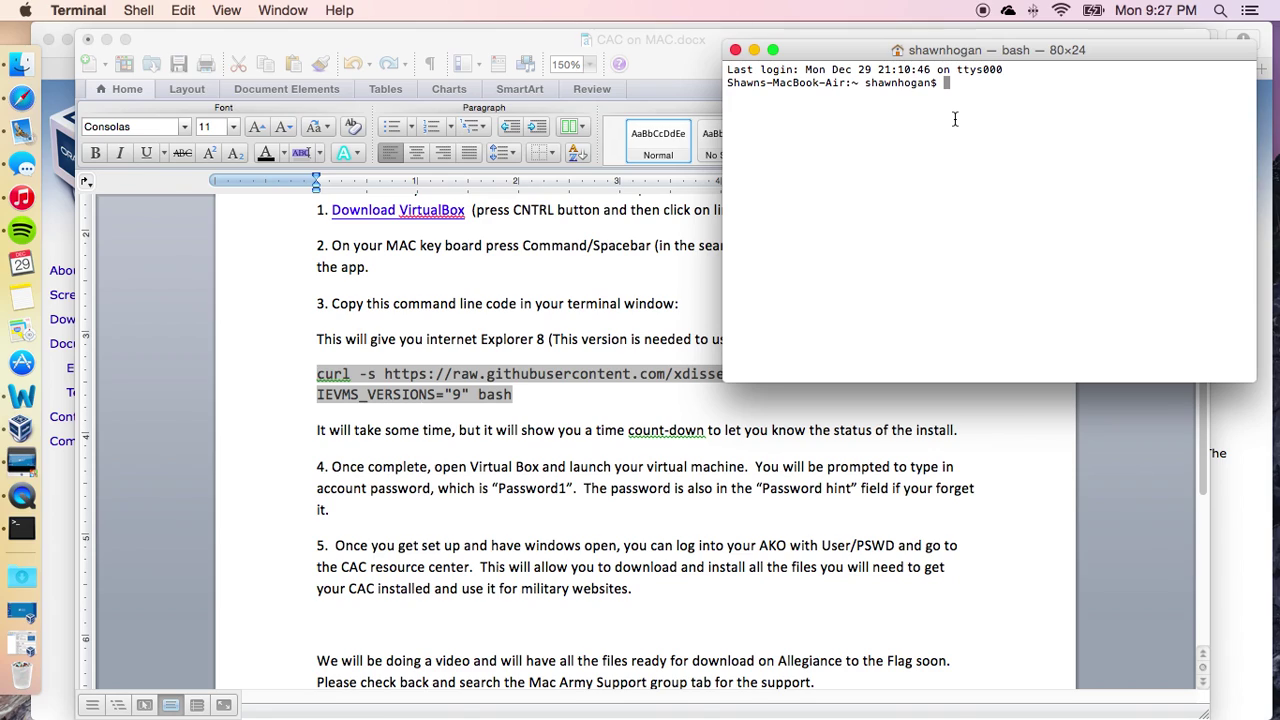
{"action": "key", "text": "super+v"}
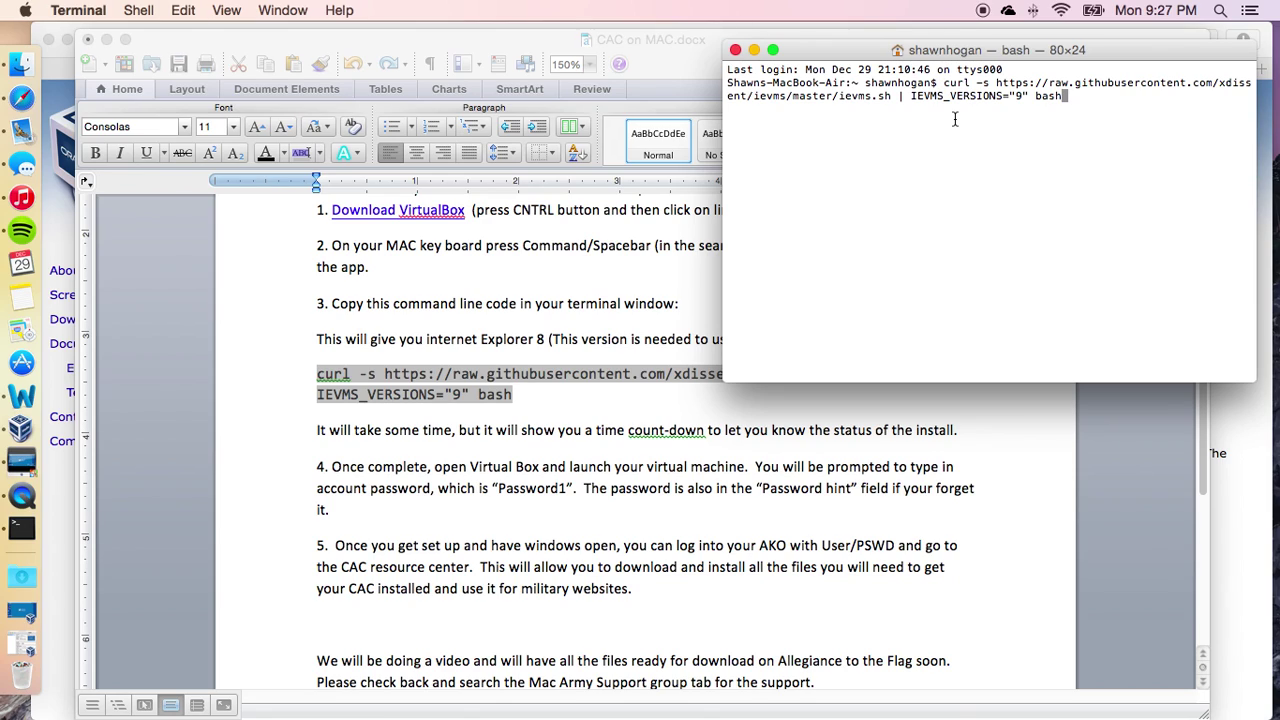
{"action": "key", "text": "Return"}
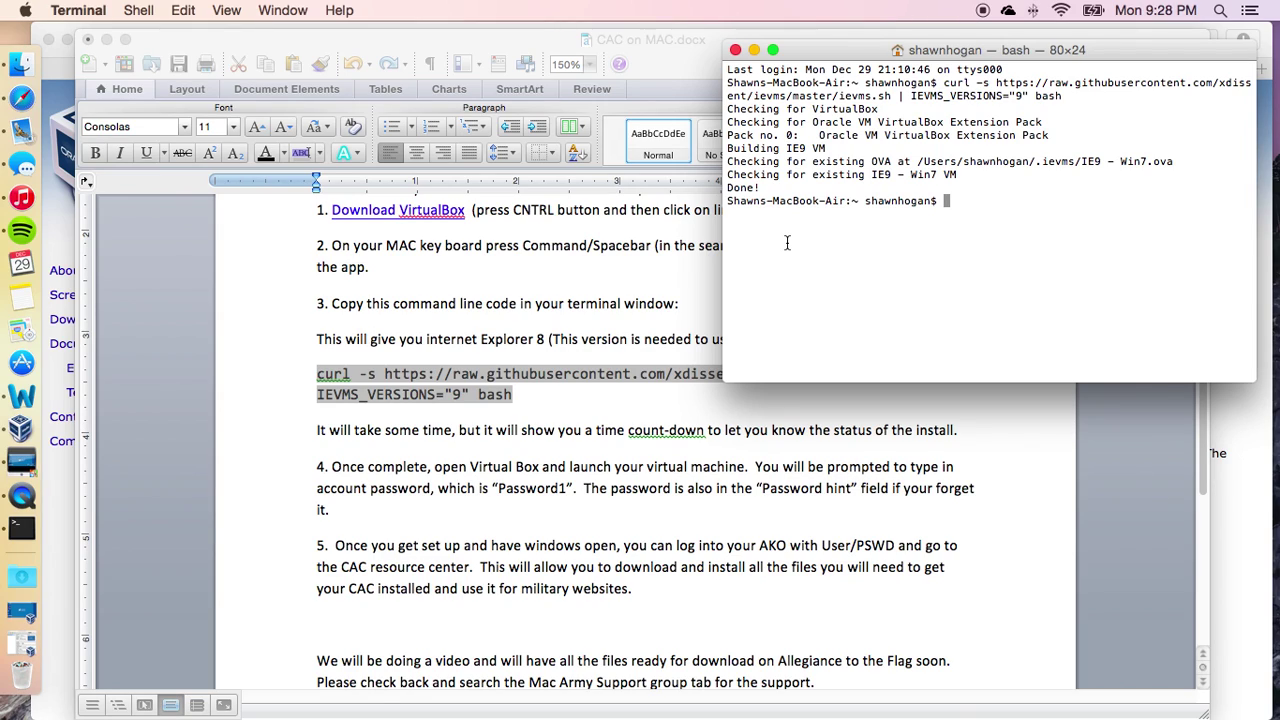
{"action": "left_click", "coordinate": [735, 50]}
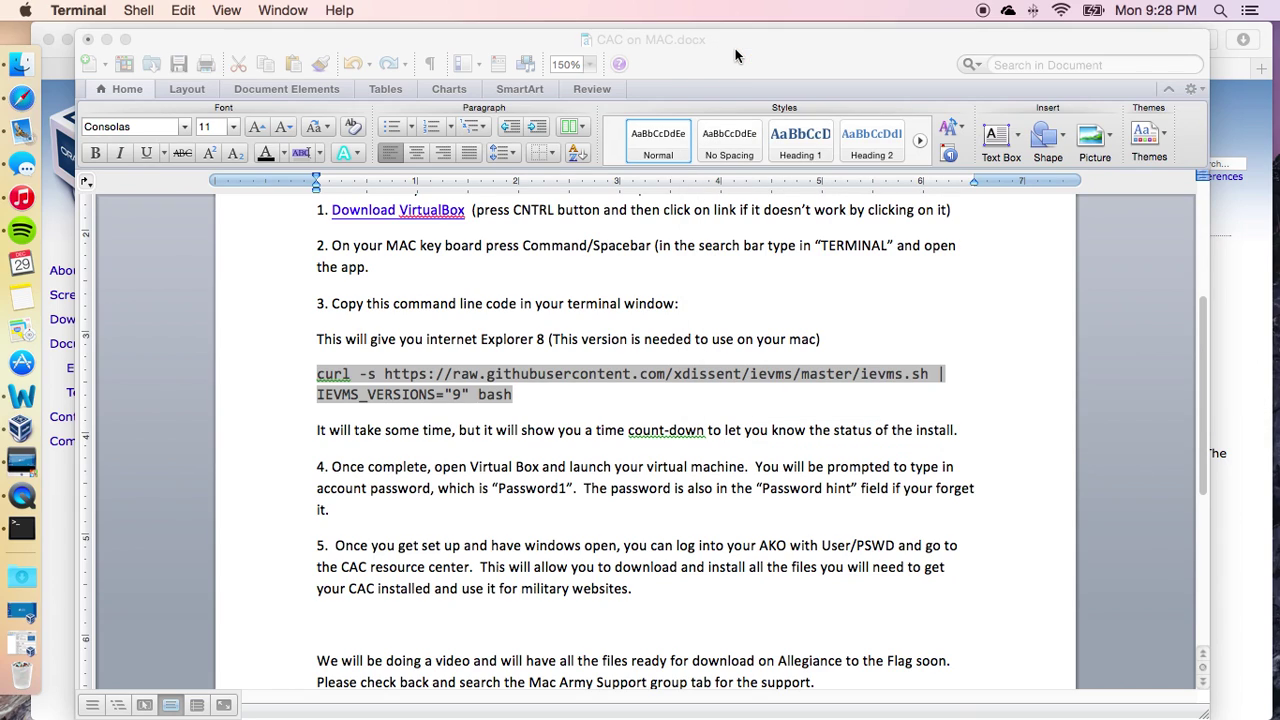
Step: Read step 4 of the instructions, open VirtualBox to view the IE9 - Win7 machine, and minimize its manager window
{"action": "scroll", "coordinate": [799, 337], "scroll_direction": "down", "scroll_amount": 3}
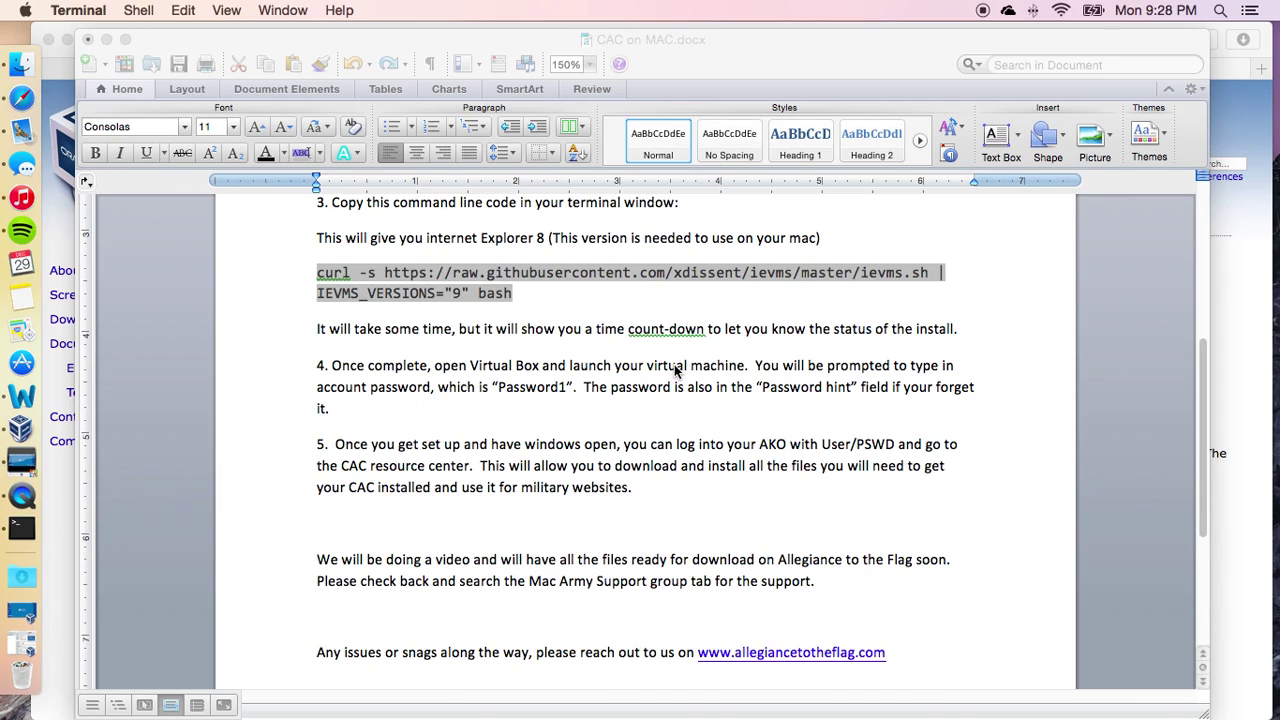
{"action": "key", "text": "F4"}
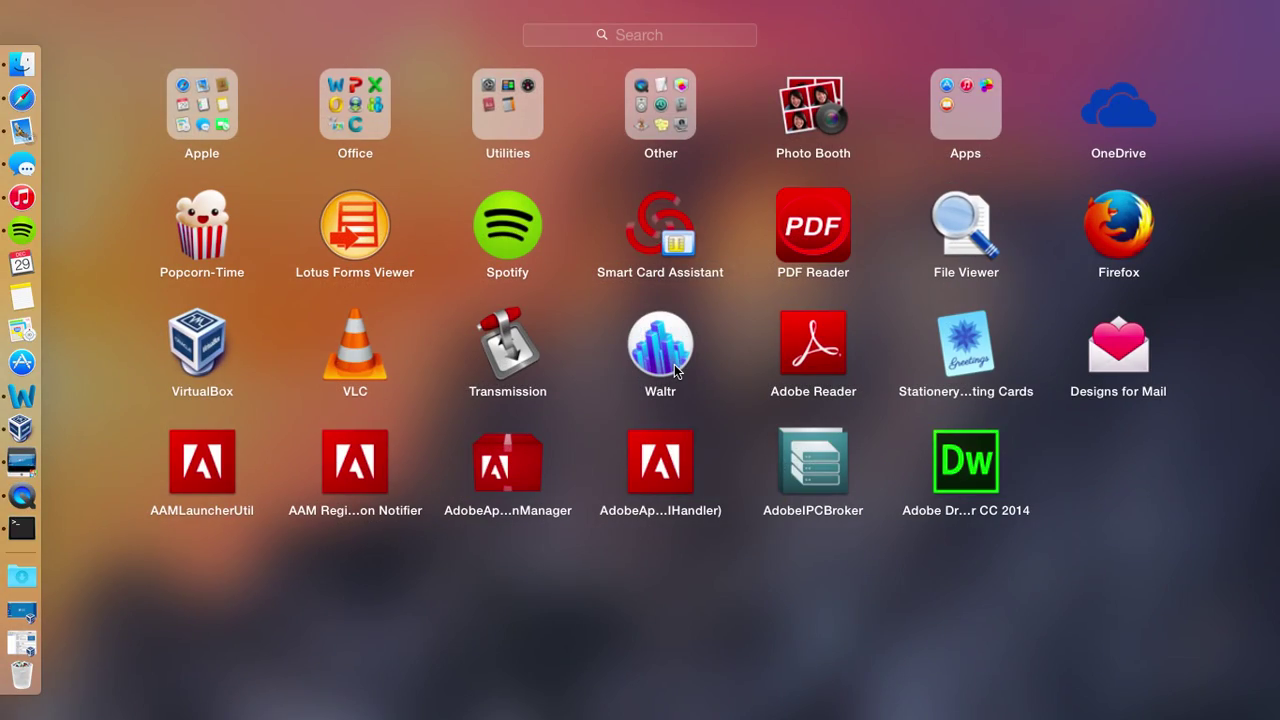
{"action": "left_click", "coordinate": [192, 343]}
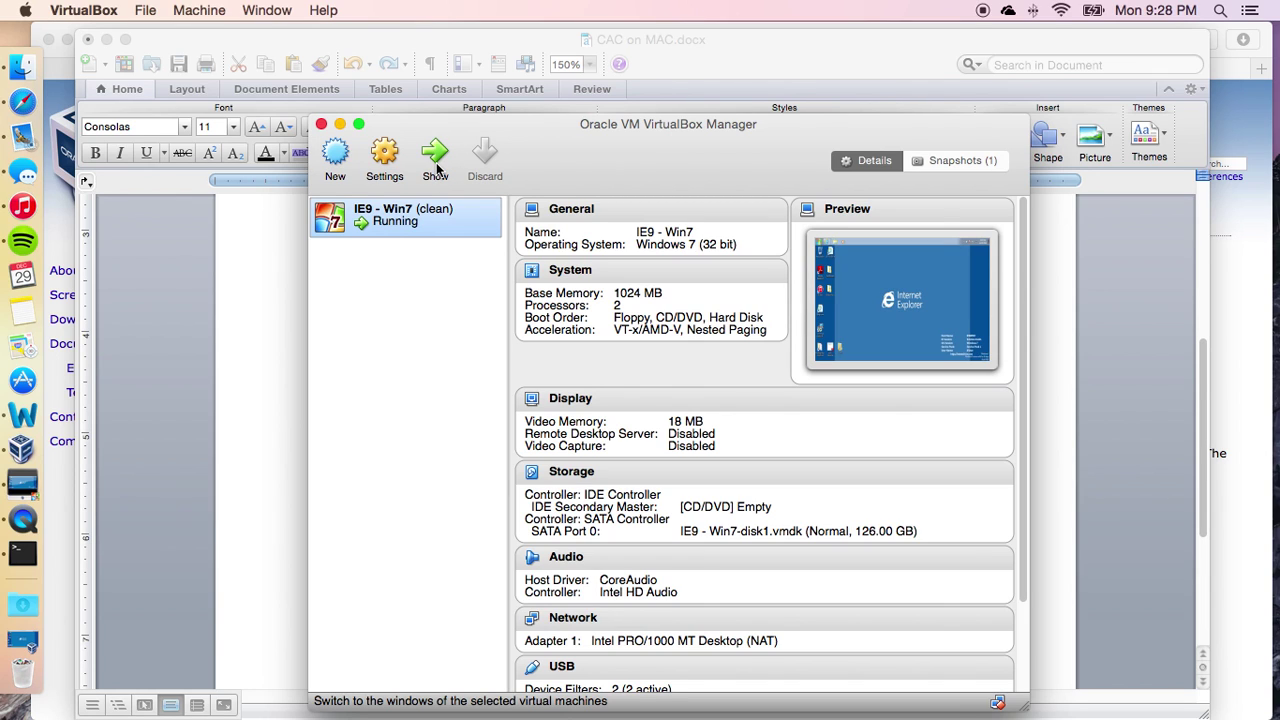
{"action": "left_click", "coordinate": [340, 124]}
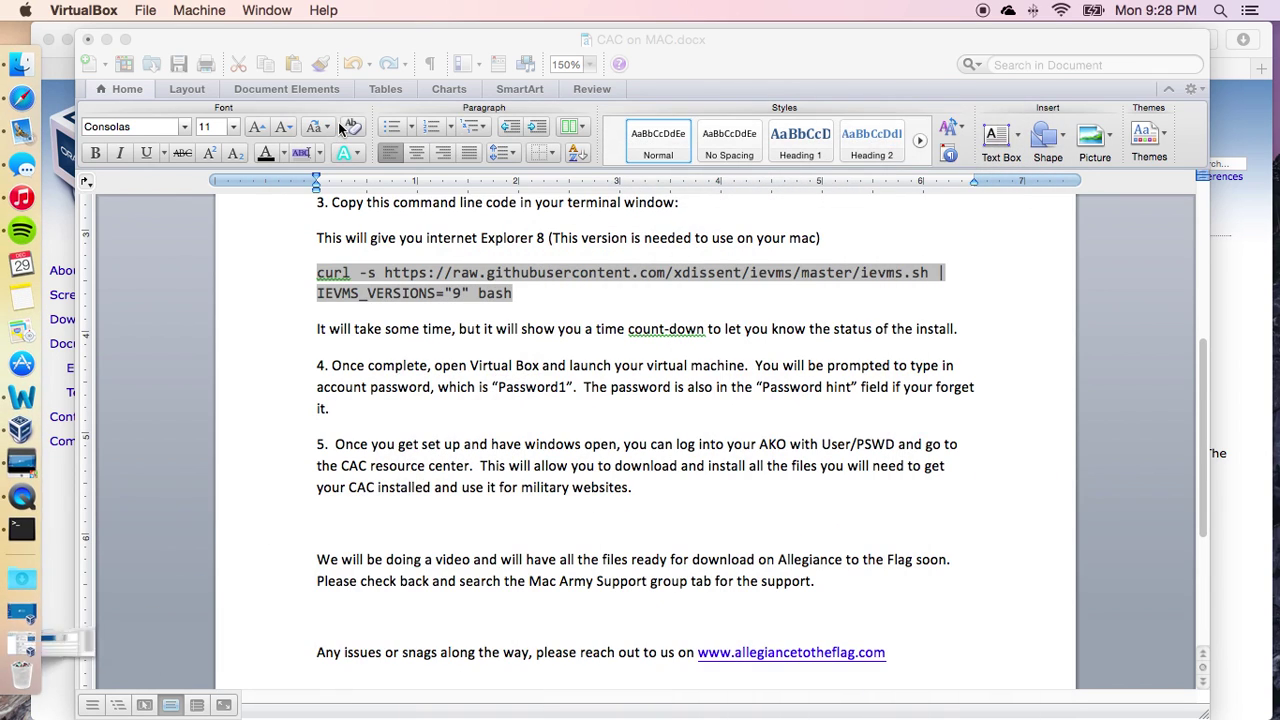
Step: Switch to the running IE9 - Win7 virtual machine and choose the SCM Microsystems SCR3310 v2.0 reader among its USB devices
{"action": "scroll", "coordinate": [434, 302], "scroll_direction": "down", "scroll_amount": 1}
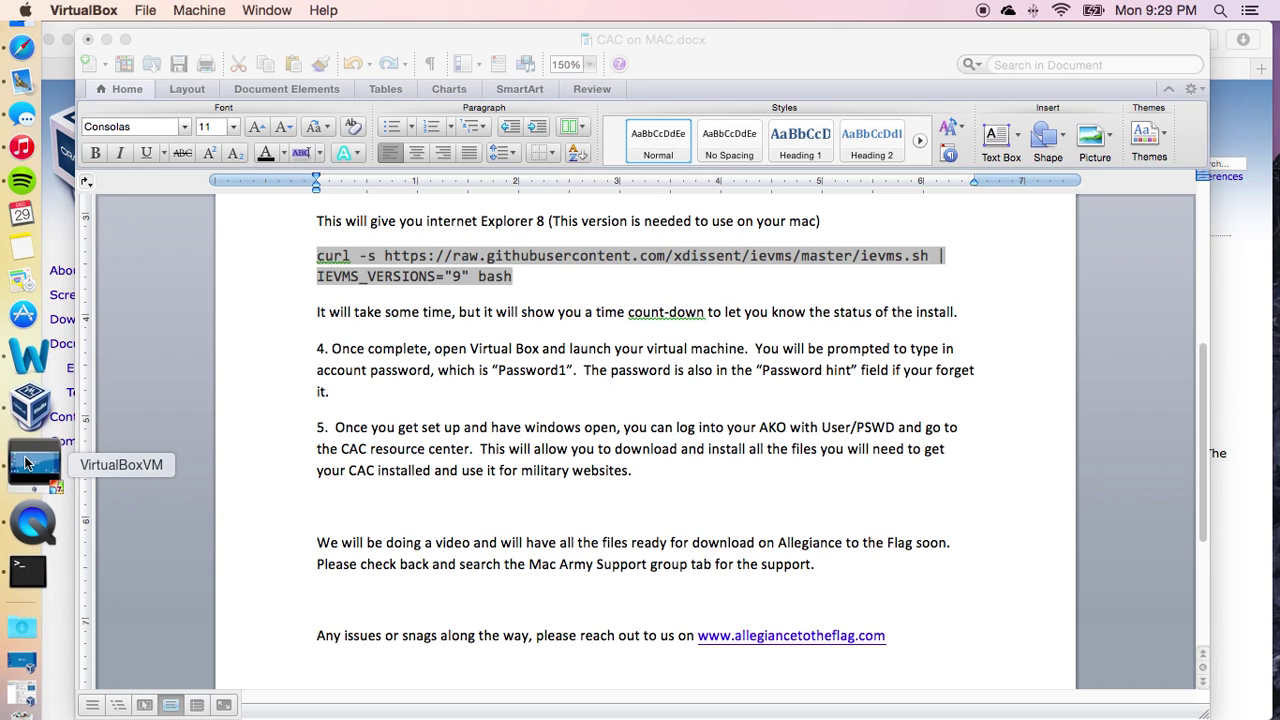
{"action": "left_click", "coordinate": [28, 495]}
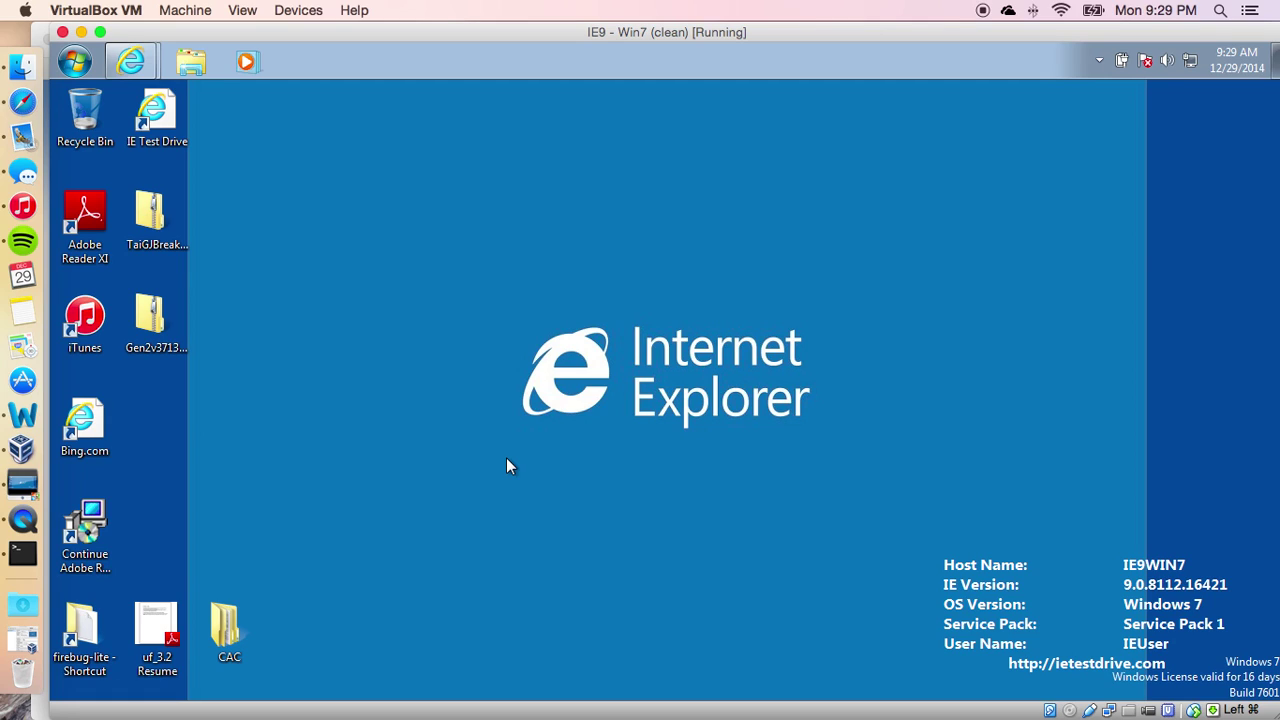
{"action": "left_click", "coordinate": [305, 10]}
{"action": "mouse_move", "coordinate": [307, 36]}
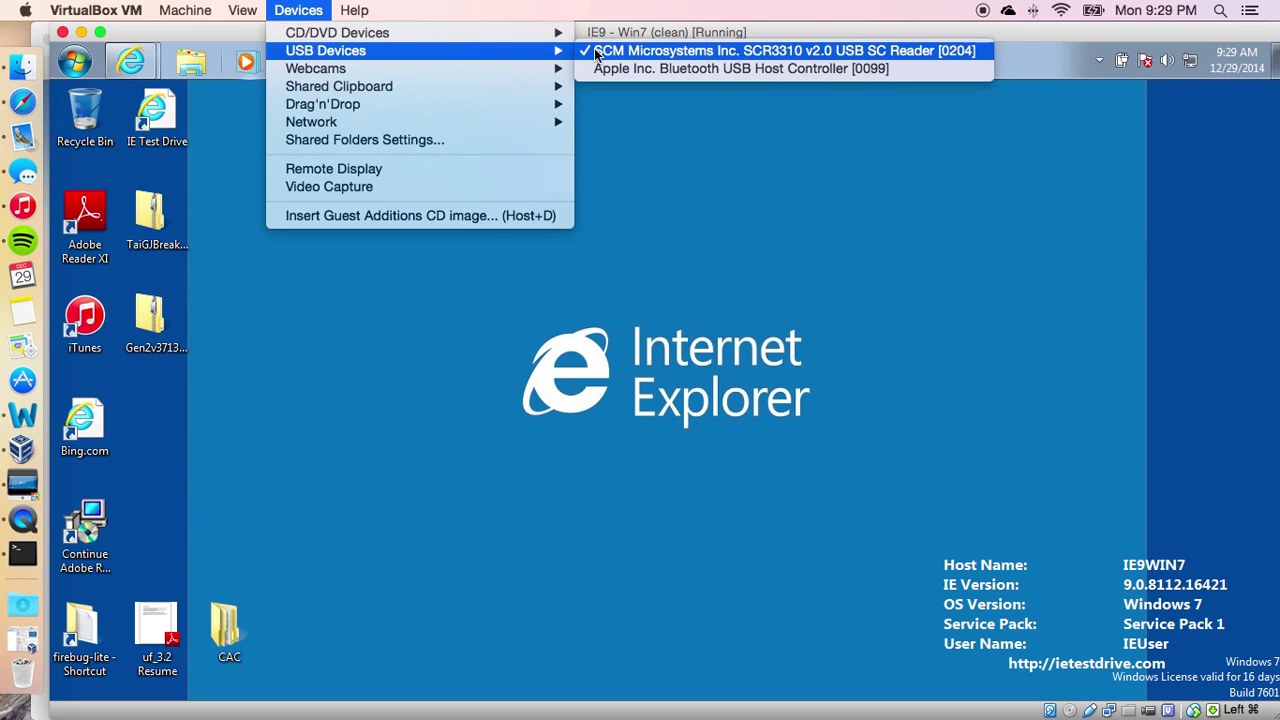
{"action": "left_click", "coordinate": [594, 50]}
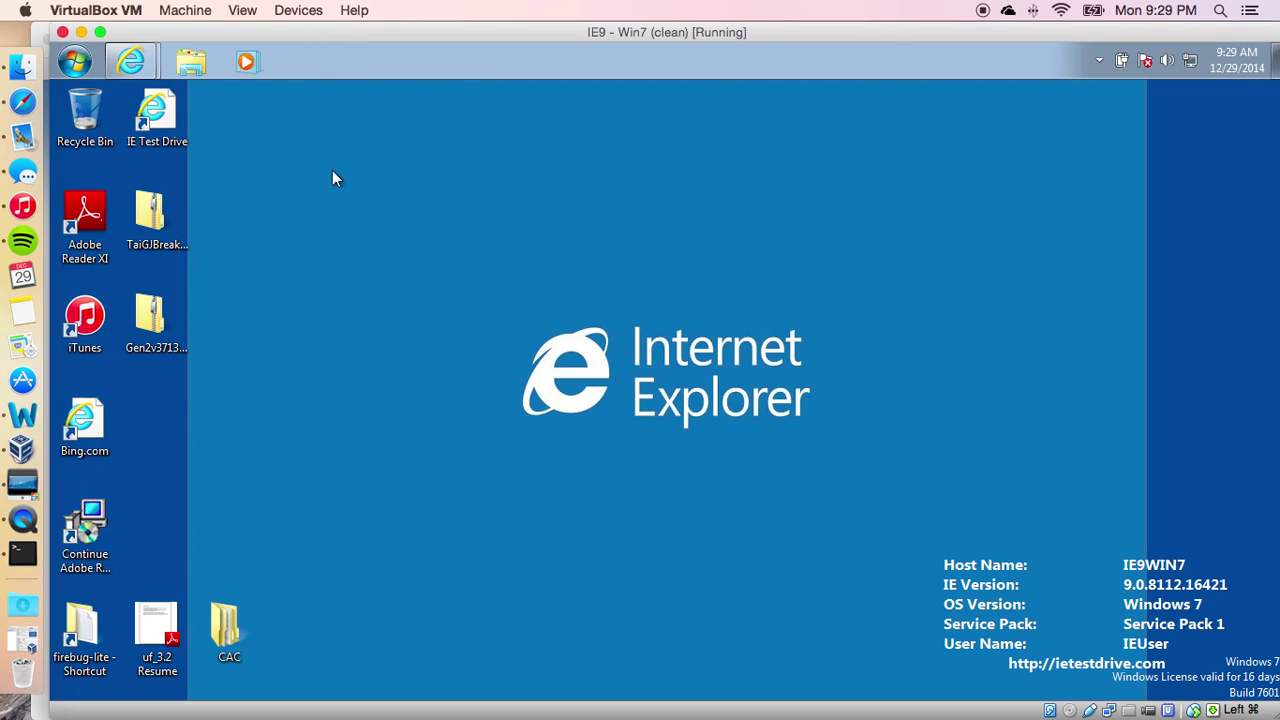
Step: Restore the Internet Explorer window with the AKO home page and open its CAC Resource Center to view the CAC Installation Quick Start steps
{"action": "mouse_move", "coordinate": [130, 62]}
{"action": "left_click", "coordinate": [129, 103]}
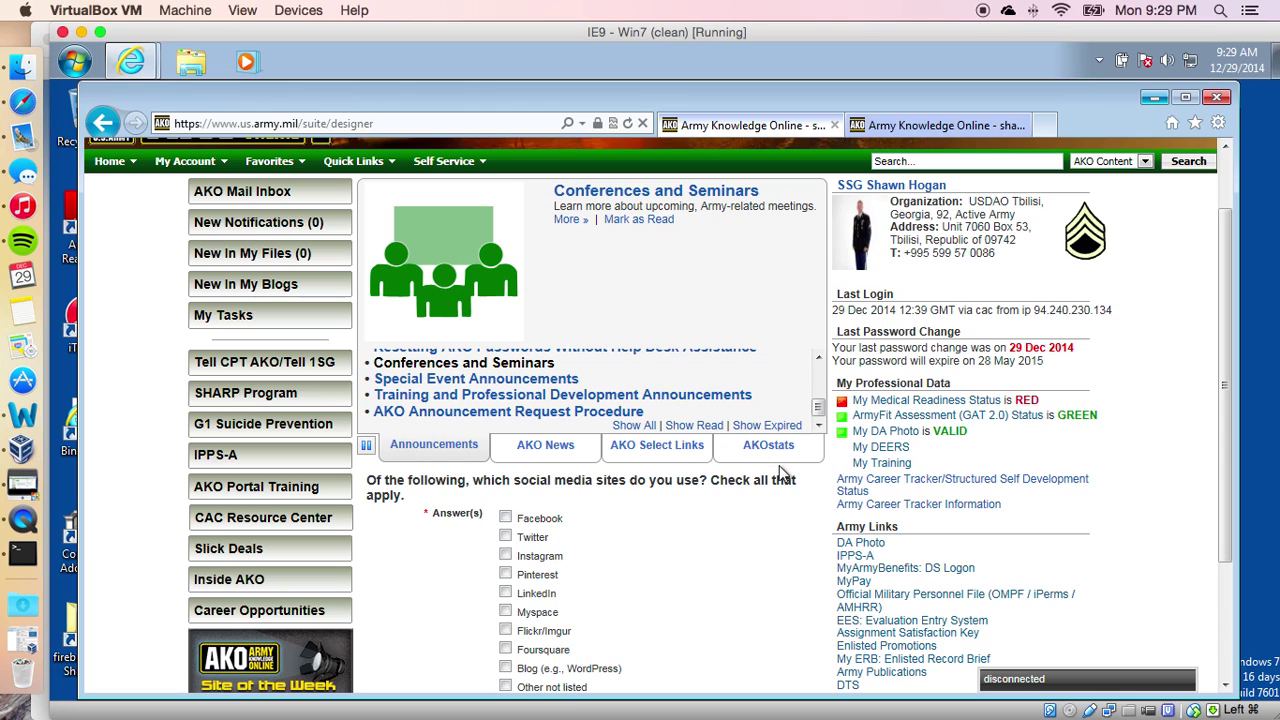
{"action": "scroll", "coordinate": [782, 472], "scroll_direction": "down", "scroll_amount": 2}
{"action": "scroll", "coordinate": [782, 472], "scroll_direction": "up", "scroll_amount": 4}
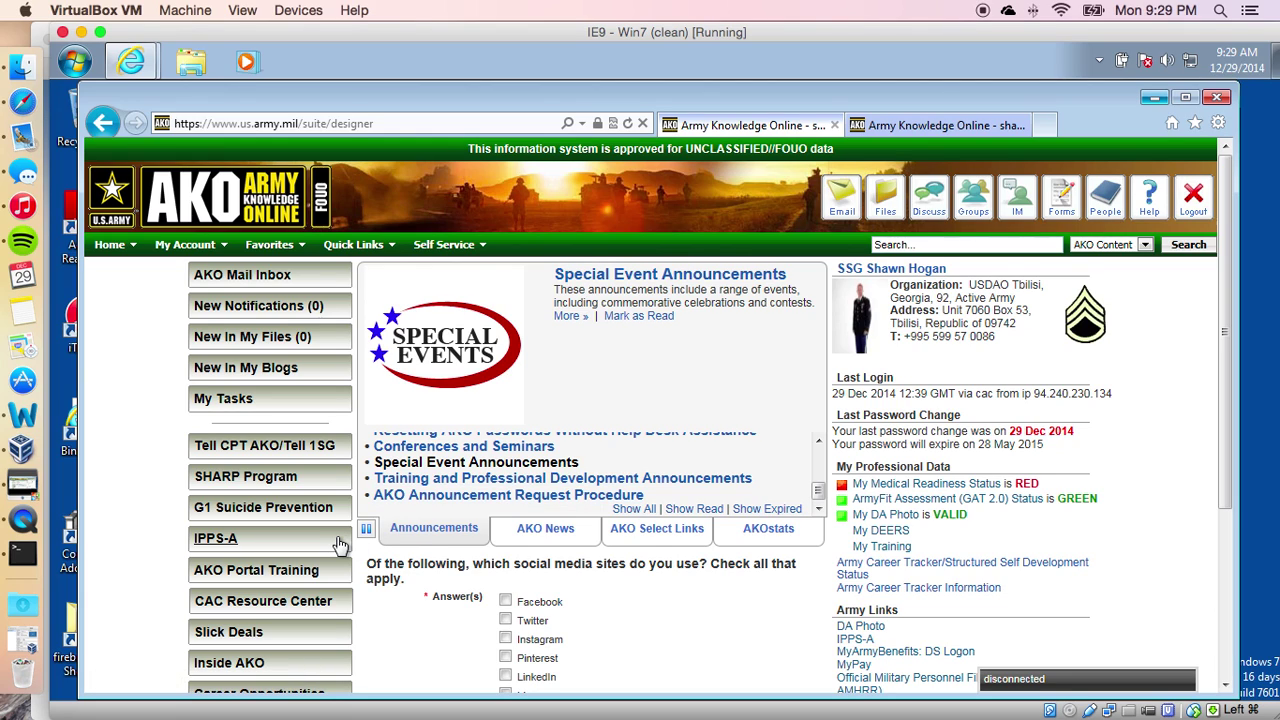
{"action": "scroll", "coordinate": [240, 413], "scroll_direction": "down", "scroll_amount": 3}
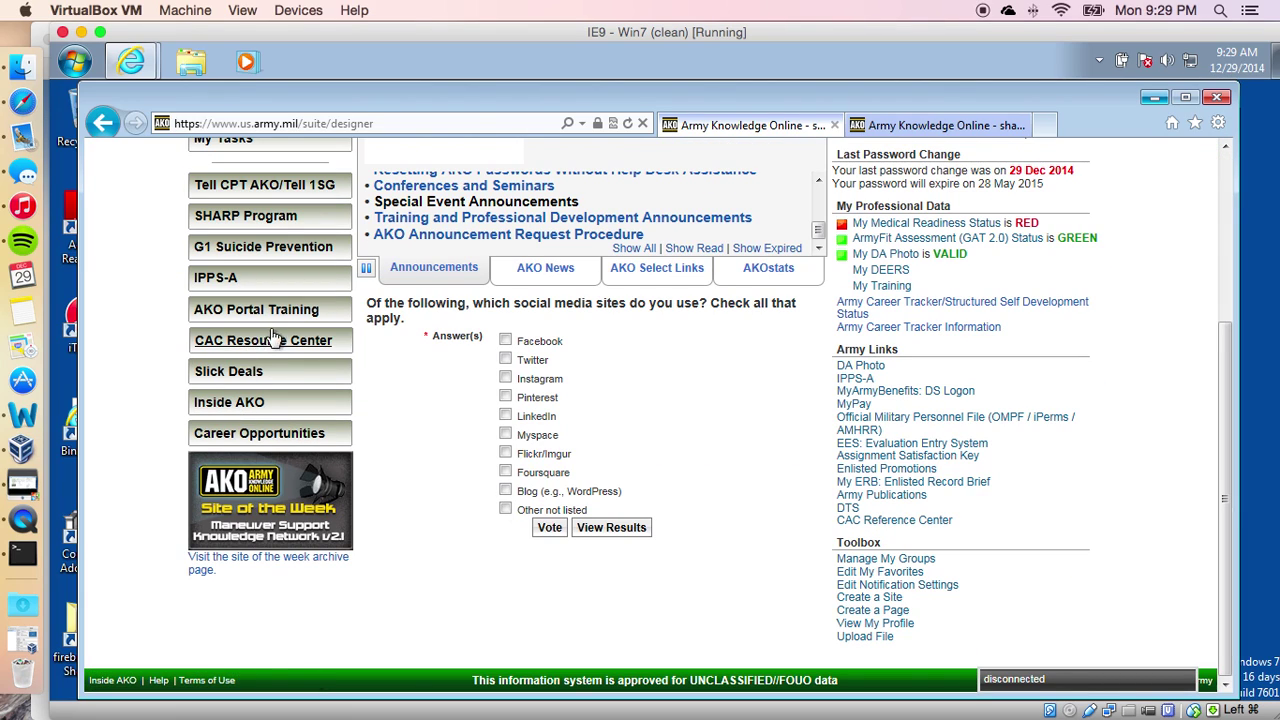
{"action": "mouse_move", "coordinate": [258, 348]}
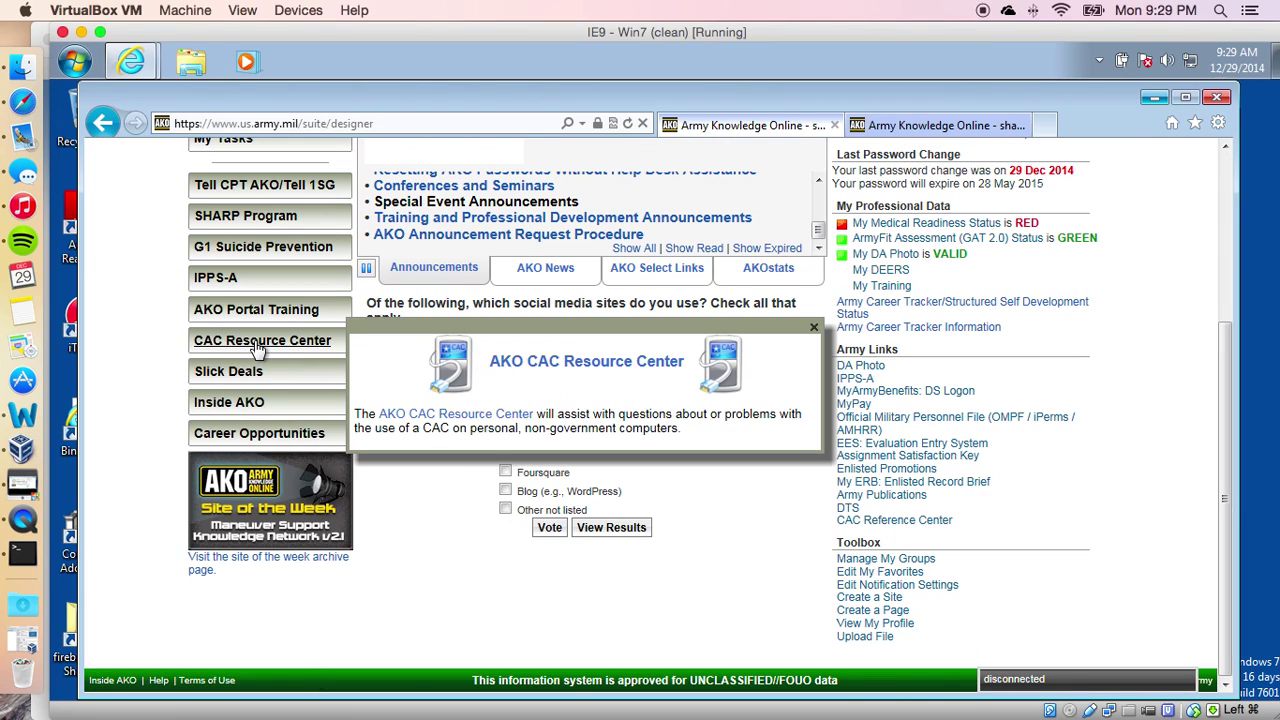
{"action": "left_click", "coordinate": [585, 362]}
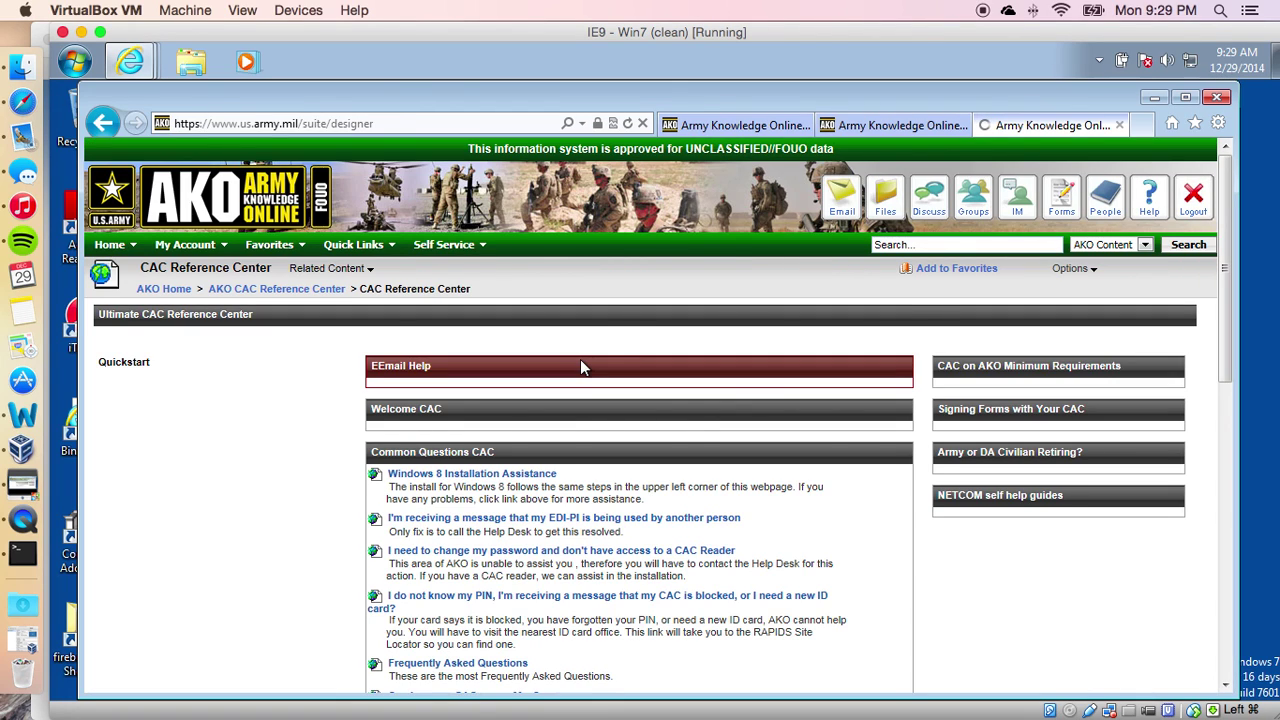
{"action": "scroll", "coordinate": [338, 479], "scroll_direction": "down", "scroll_amount": 1}
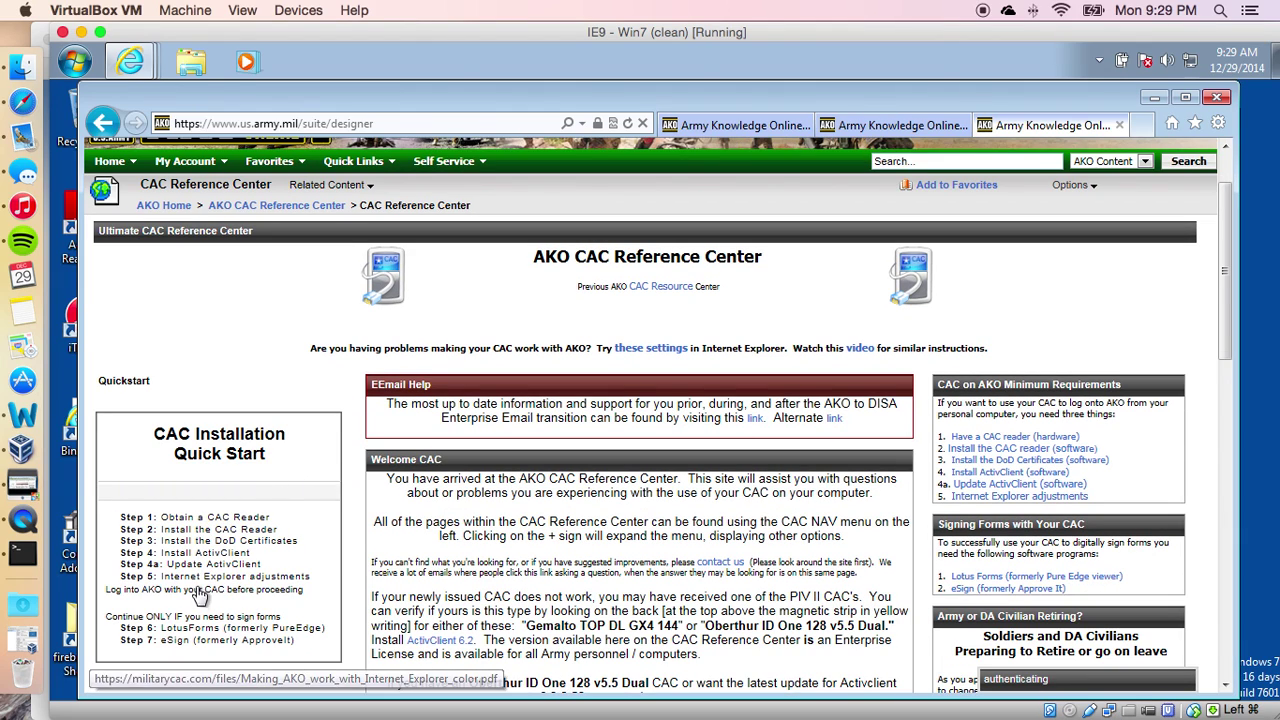
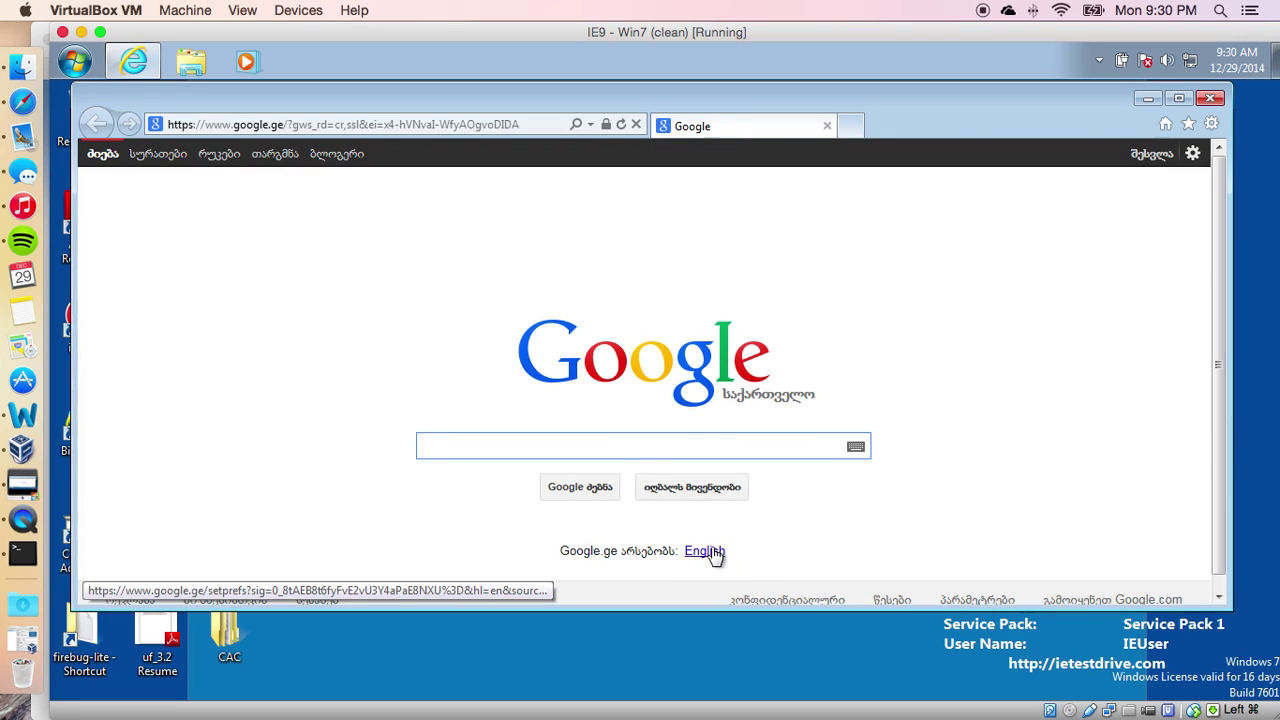
Step: Search the English version of Google for "ako" and open the Army Knowledge Online result up to its sign-in page
{"action": "left_click", "coordinate": [710, 552]}
{"action": "left_click", "coordinate": [617, 468]}
{"action": "type", "text": "ako"}
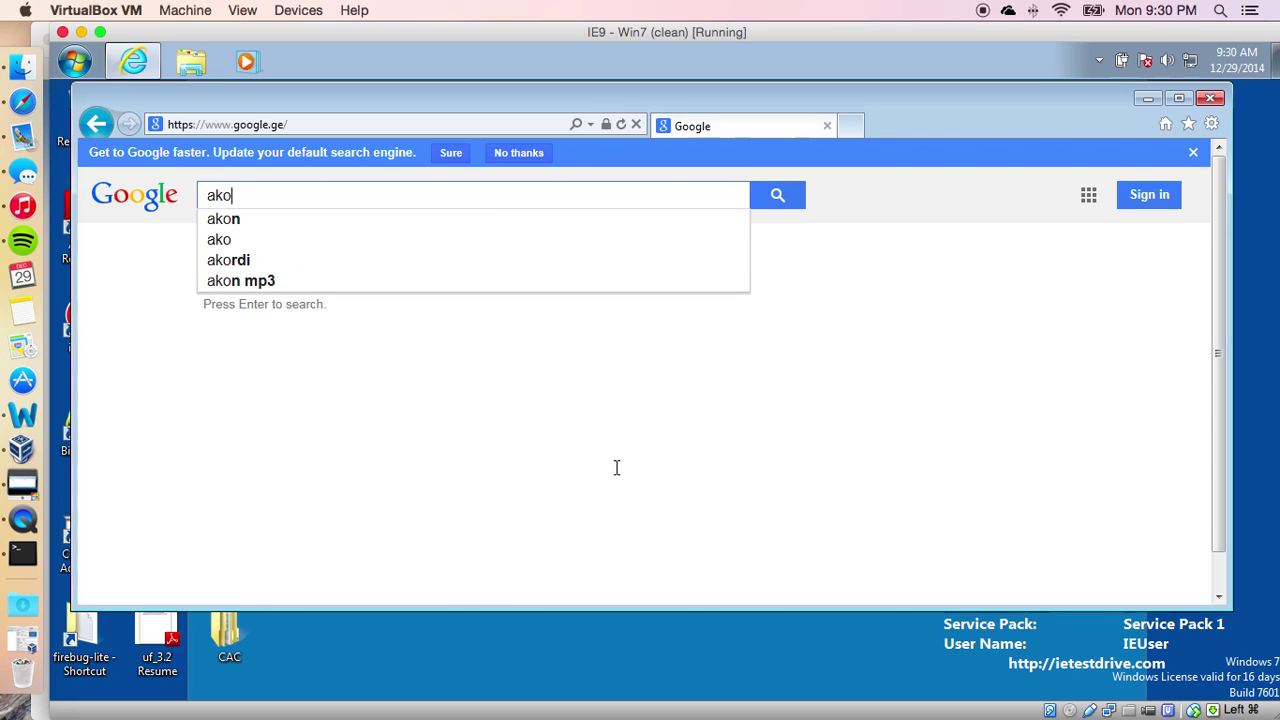
{"action": "key", "text": "Return"}
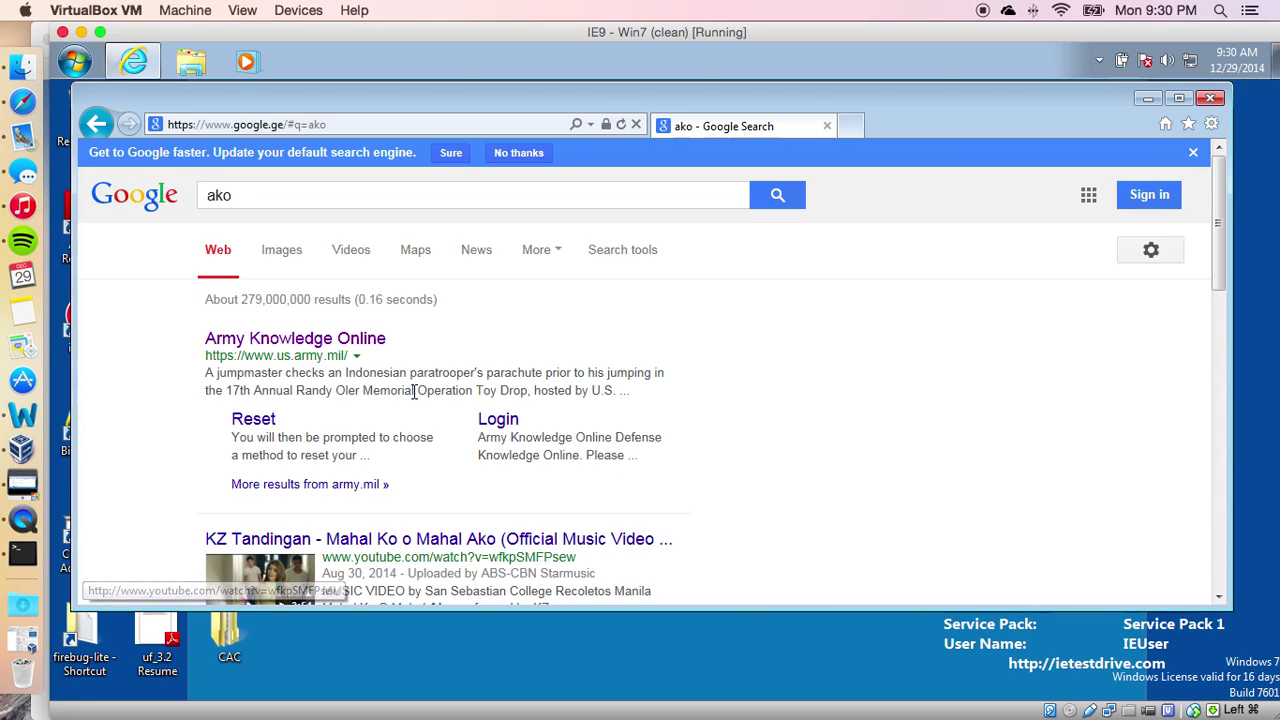
{"action": "left_click", "coordinate": [353, 338]}
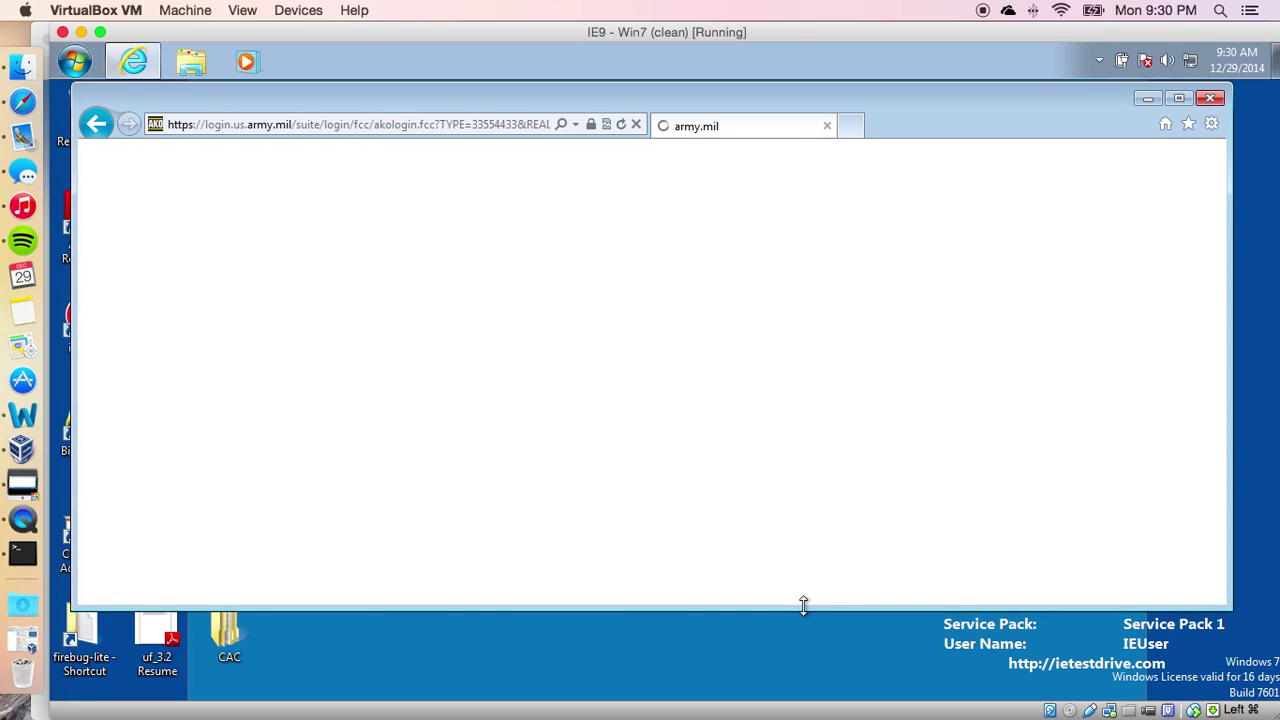
{"action": "left_click", "coordinate": [894, 584]}
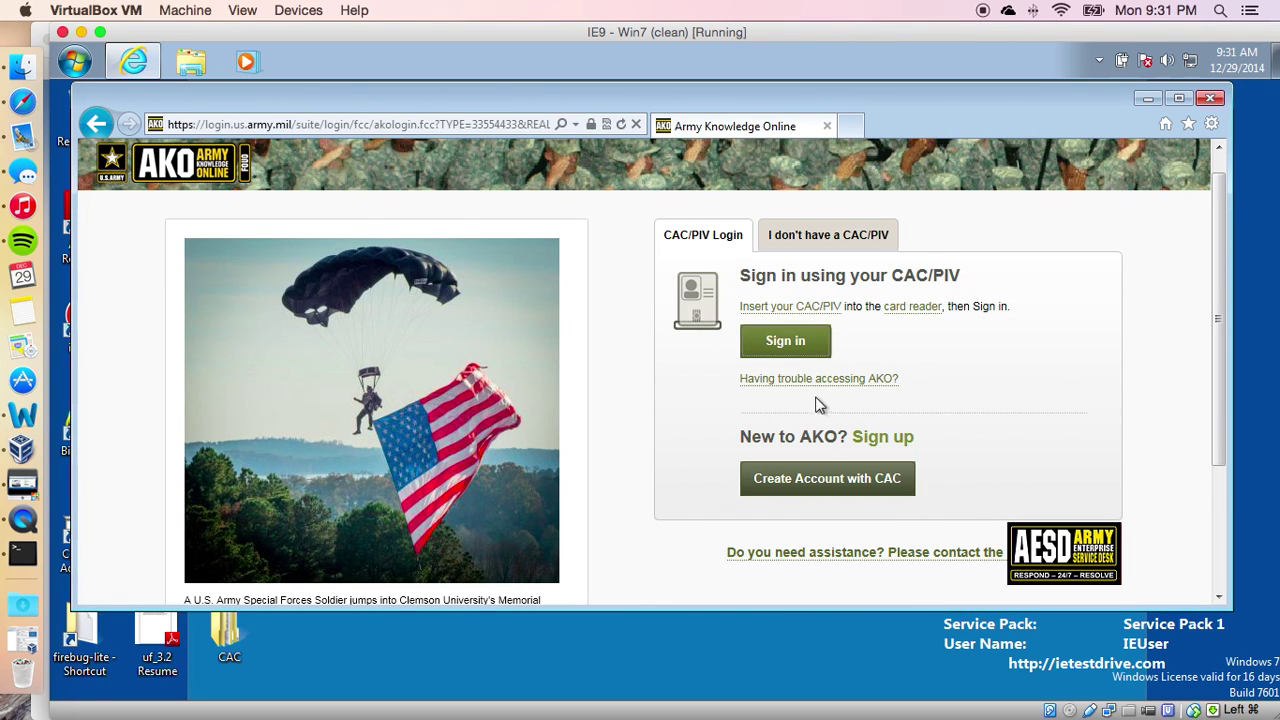
Step: Sign in to AKO with the CAC, confirming the certificate and entering the card's PIN in the ActivClient login
{"action": "left_click", "coordinate": [786, 342]}
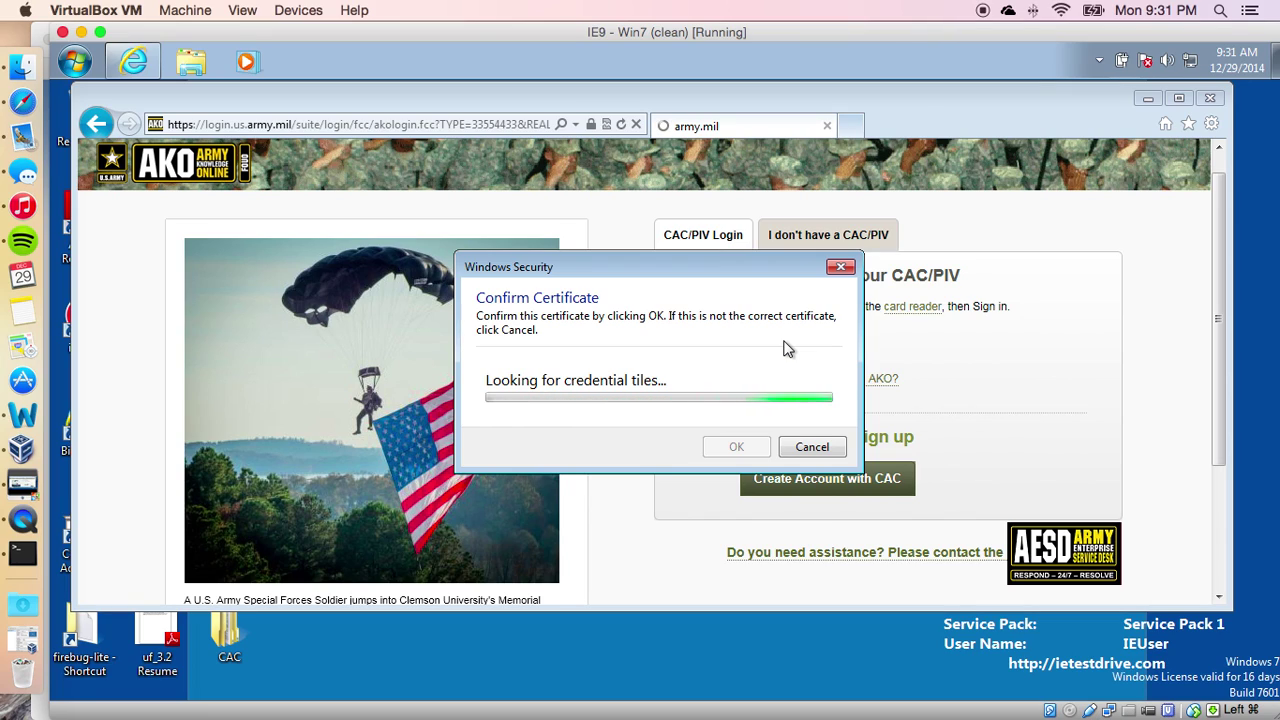
{"action": "left_click", "coordinate": [737, 451]}
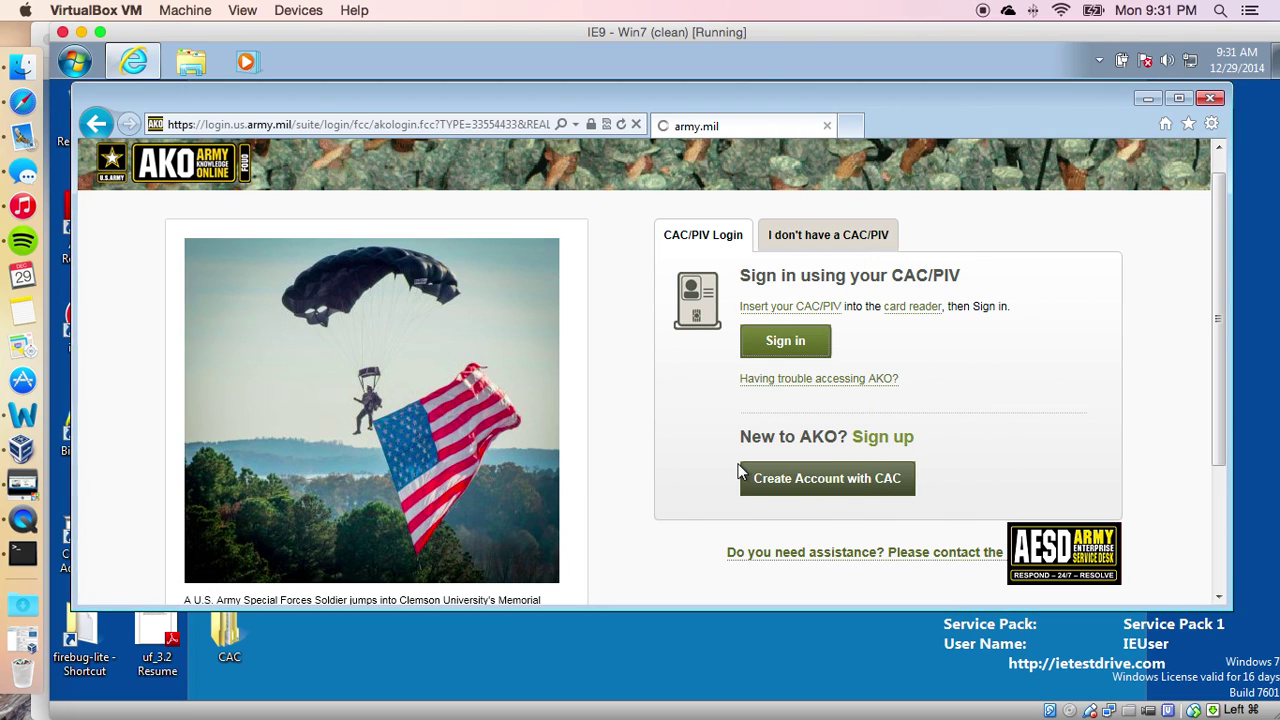
{"action": "type", "text": "**"}
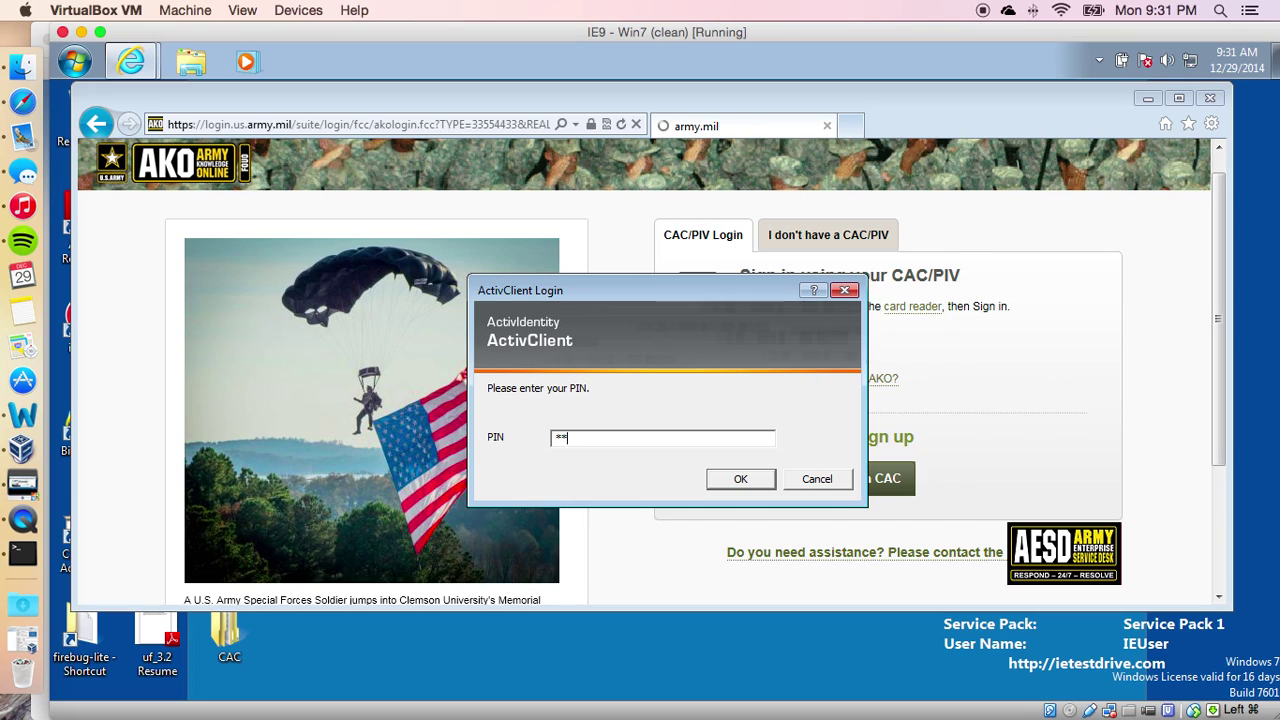
{"action": "type", "text": "****"}
{"action": "left_click", "coordinate": [733, 472]}
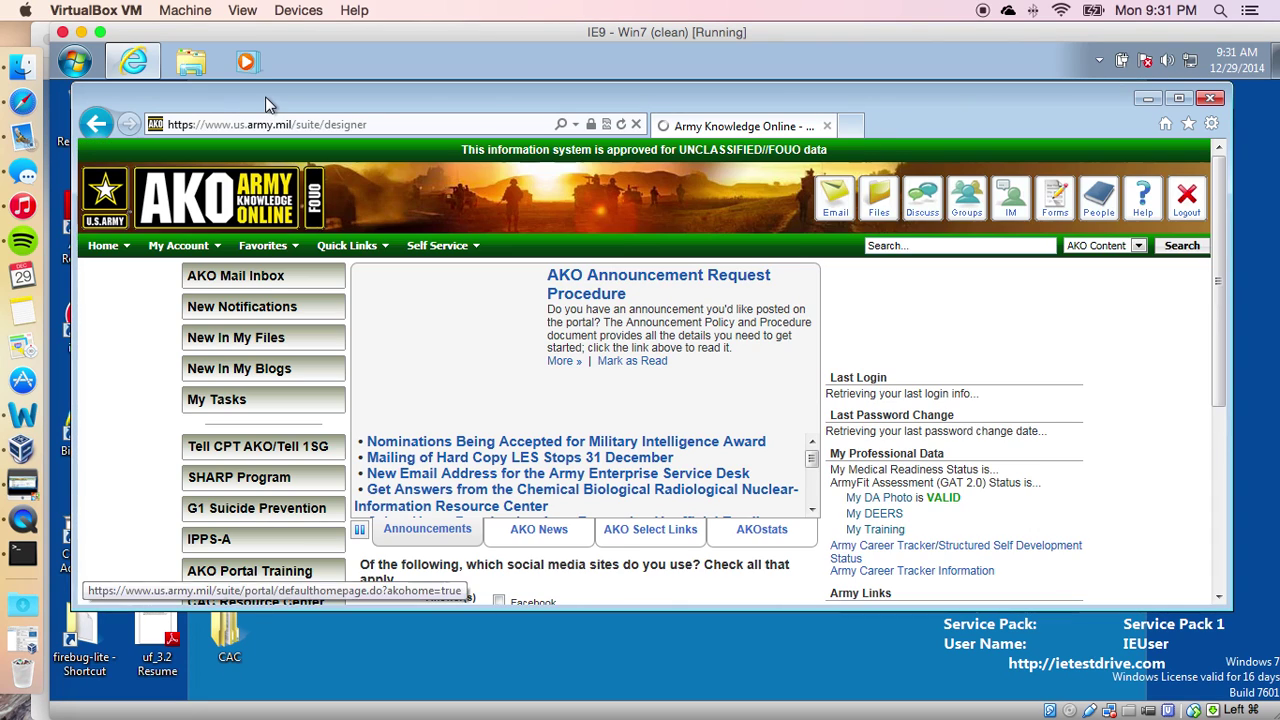
Step: Uncover the CAC folder on the Windows desktop, view its step folders and the contents of Step 3, and close the folder window
{"action": "left_click_drag", "start_coordinate": [304, 90], "coordinate": [479, 89]}
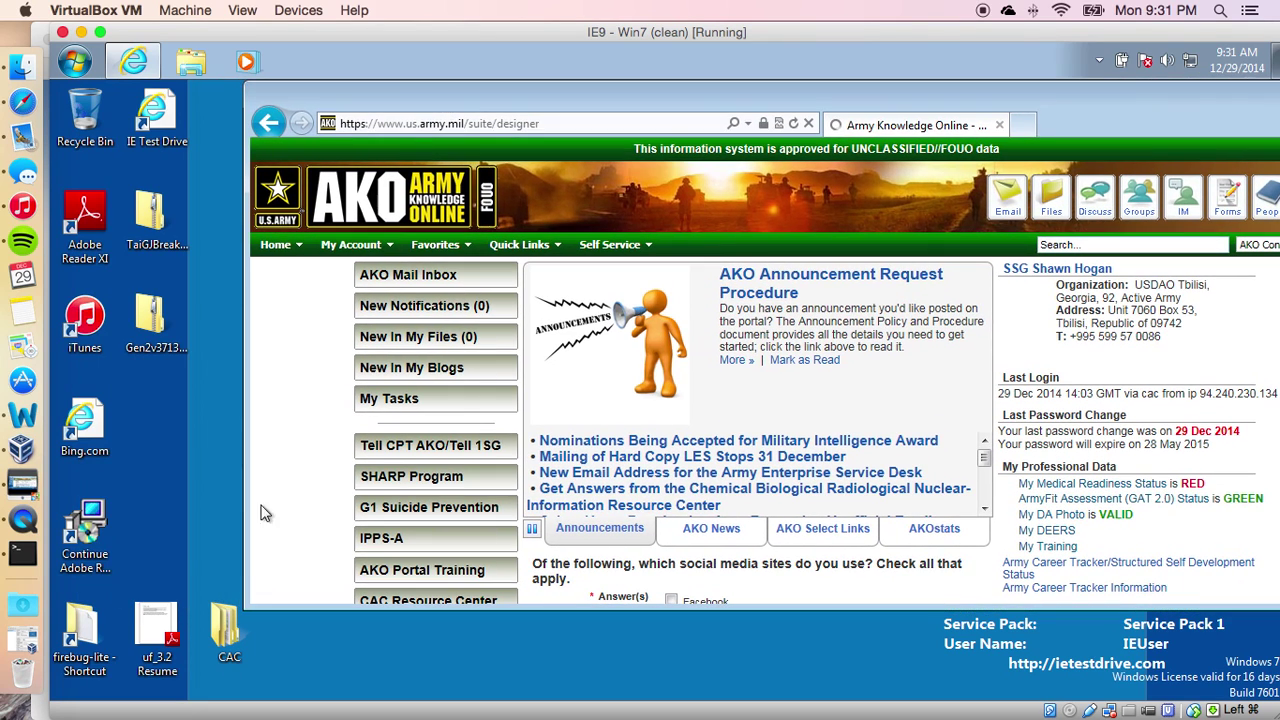
{"action": "double_click", "coordinate": [224, 628]}
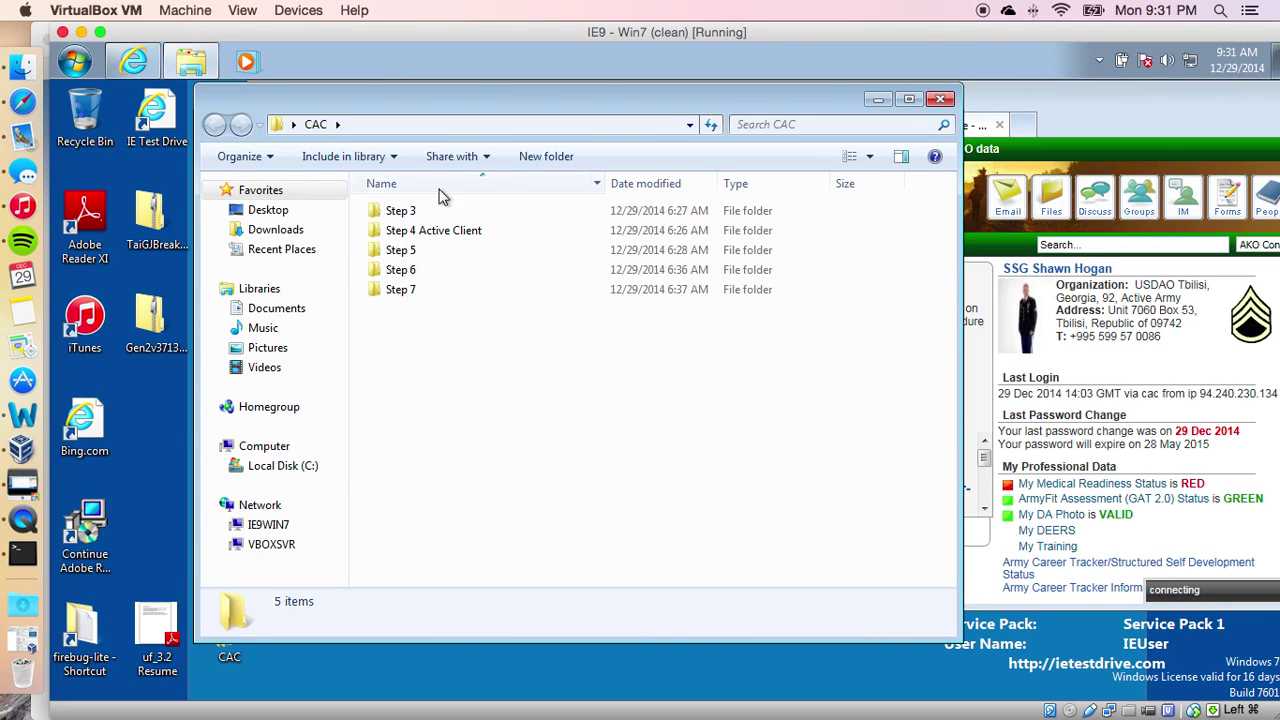
{"action": "double_click", "coordinate": [398, 213]}
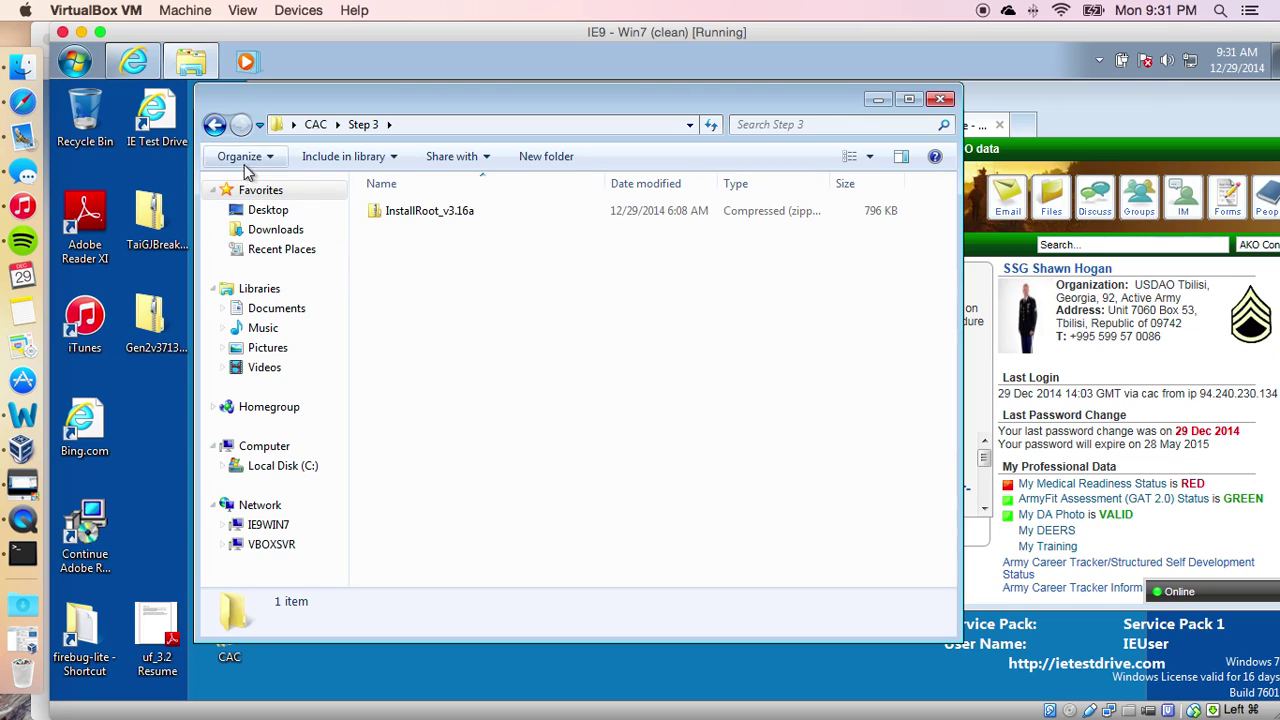
{"action": "left_click", "coordinate": [214, 124]}
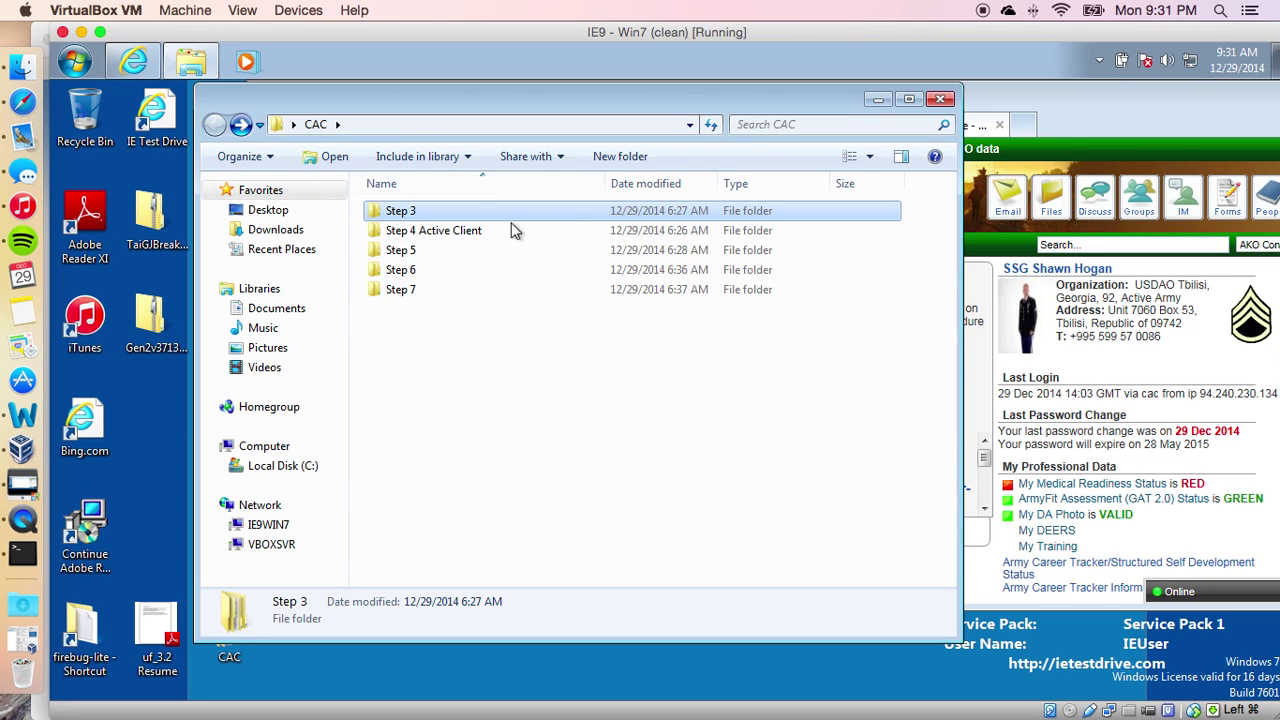
{"action": "left_click_drag", "start_coordinate": [424, 103], "coordinate": [296, 101]}
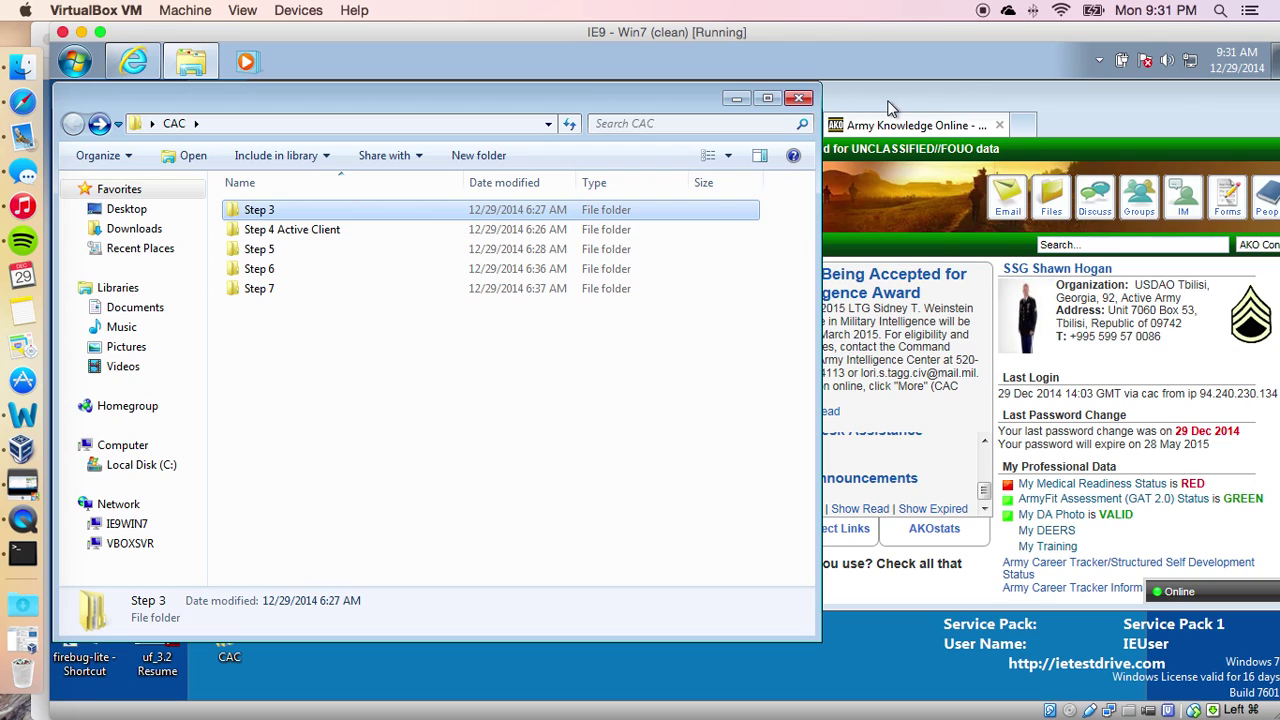
{"action": "left_click", "coordinate": [801, 100]}
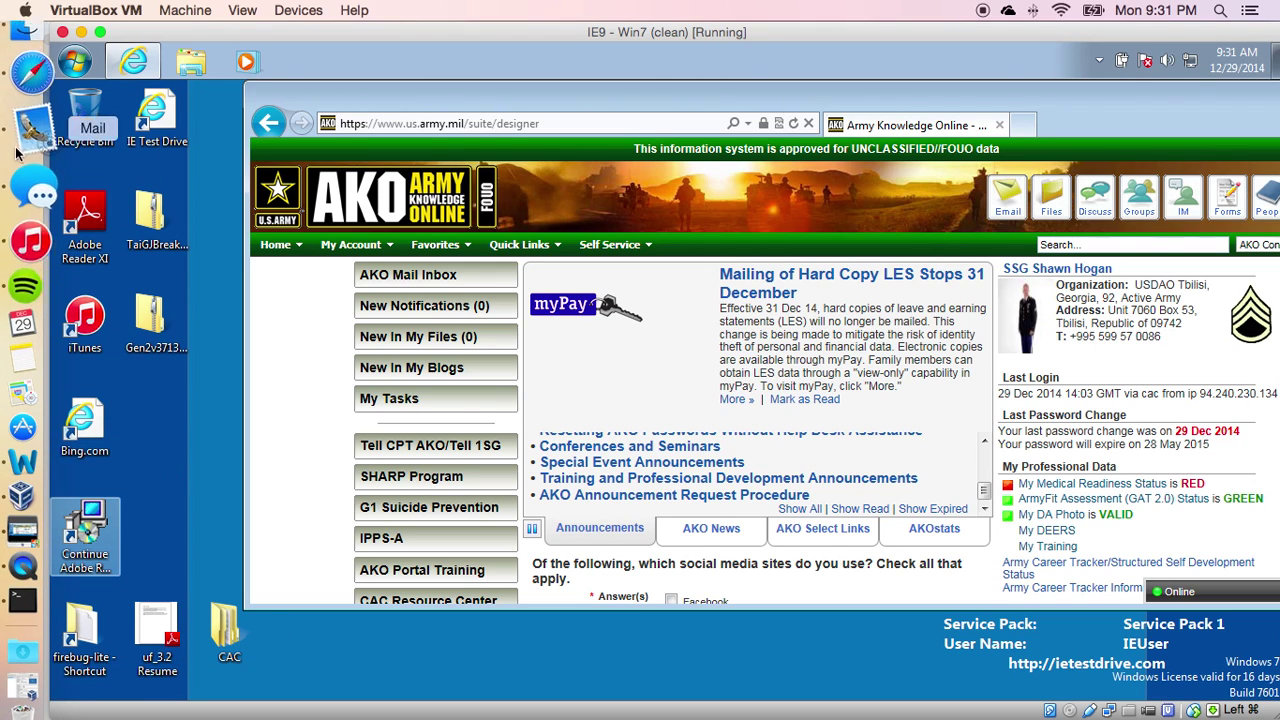
Step: Switch to Safari and view the Army MAC Support group page with the CAC on MAC.docx post
{"action": "left_click", "coordinate": [38, 112]}
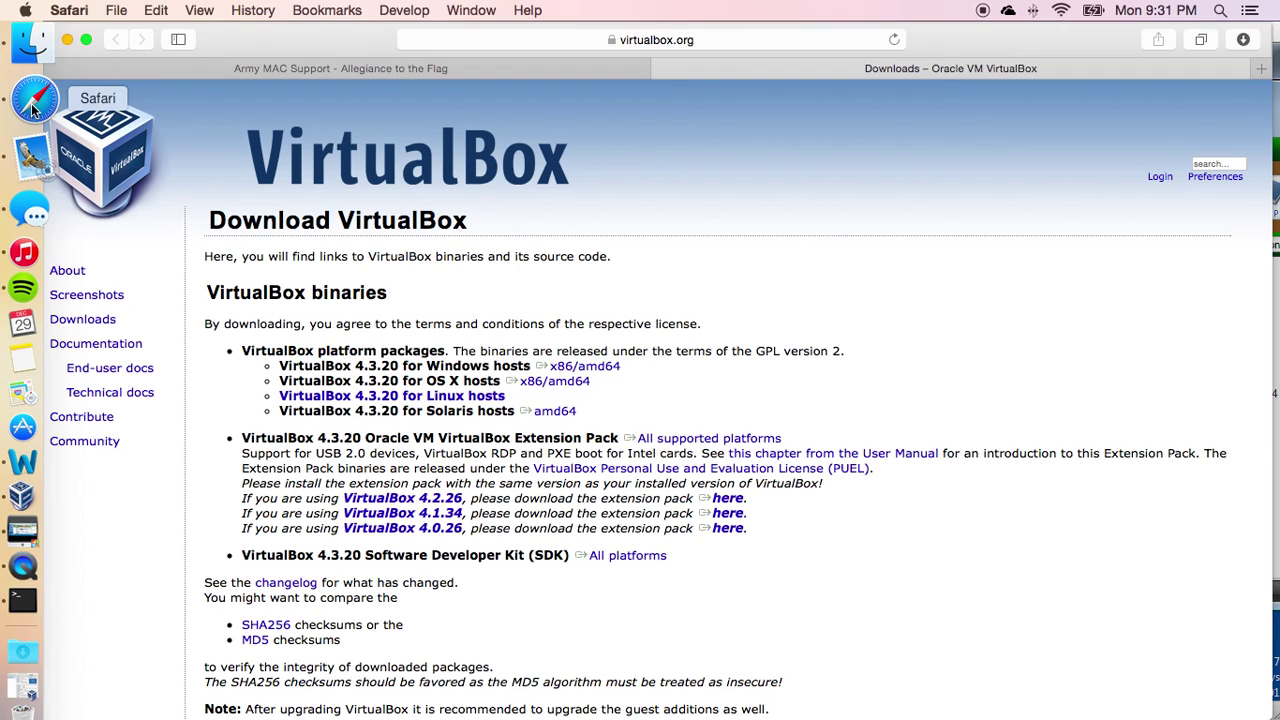
{"action": "left_click", "coordinate": [270, 73]}
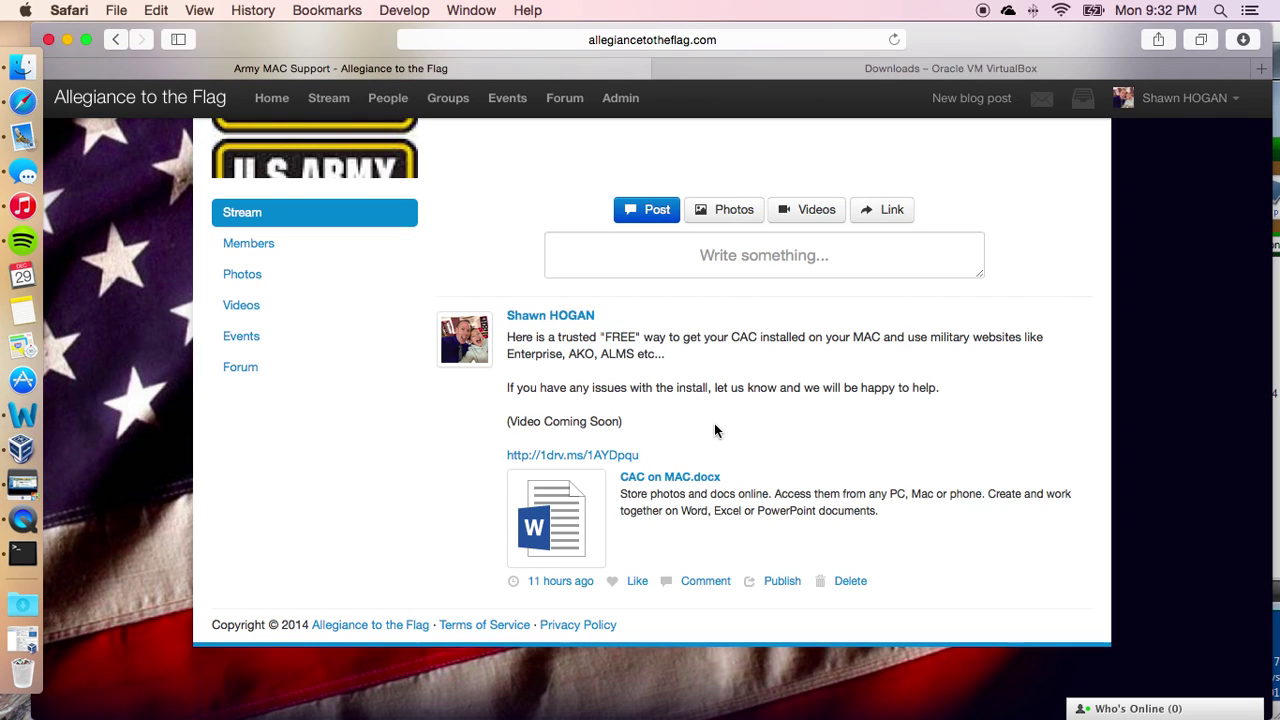
{"action": "scroll", "coordinate": [714, 424], "scroll_direction": "up", "scroll_amount": 2}
{"action": "scroll", "coordinate": [714, 423], "scroll_direction": "up", "scroll_amount": 4}
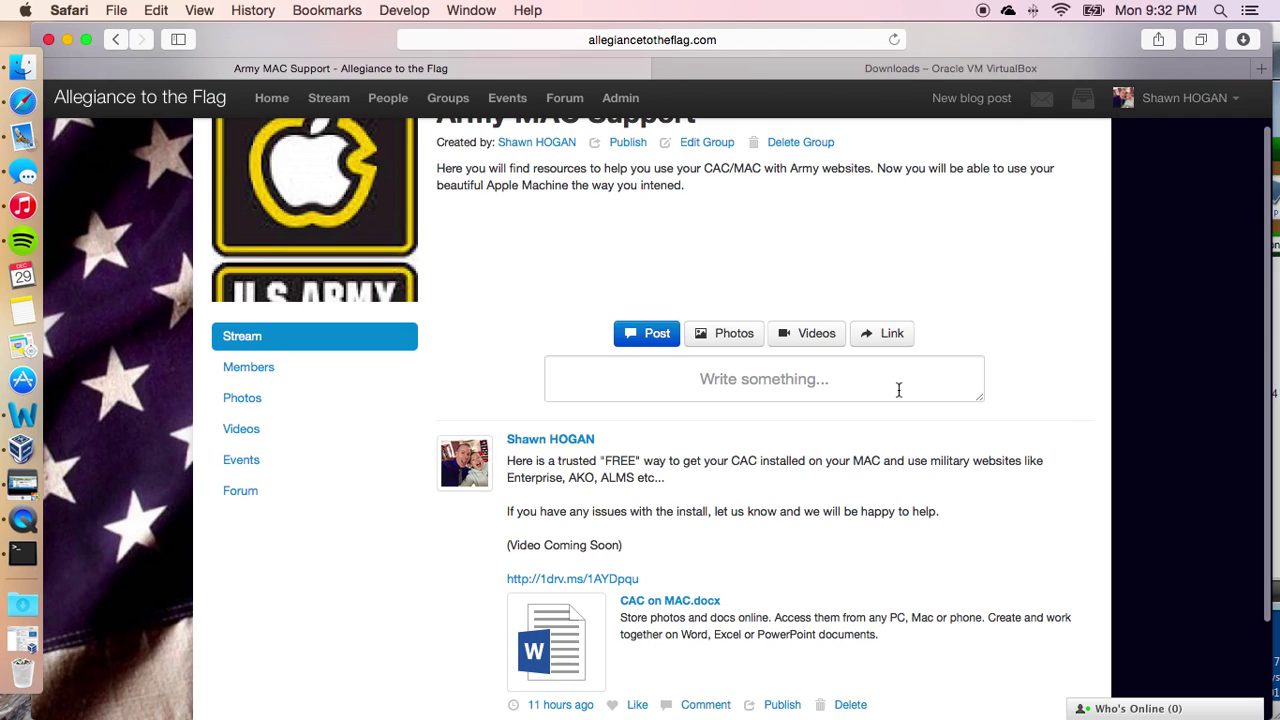